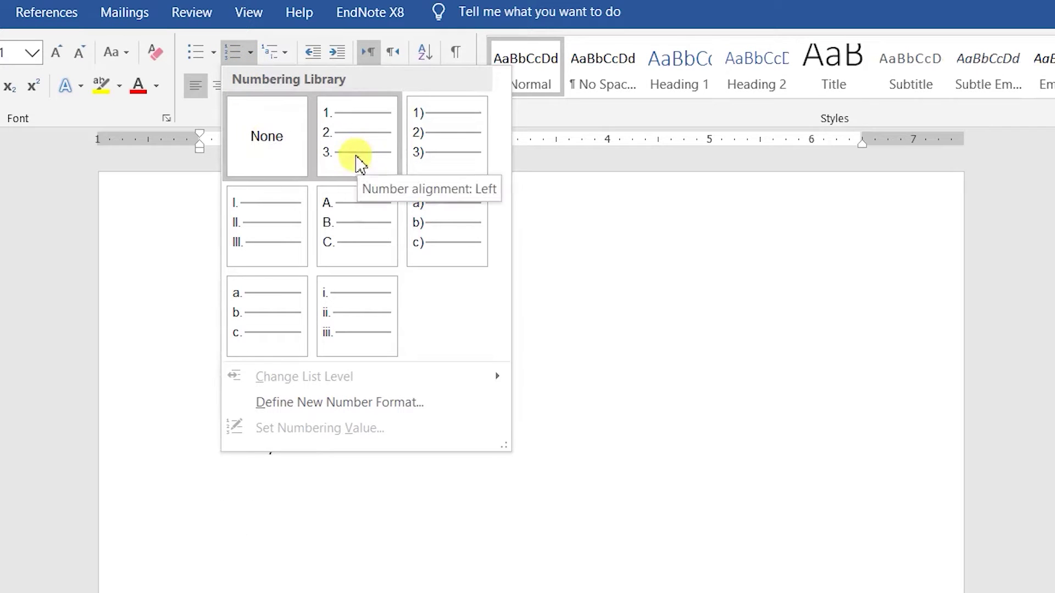
# Step: Number the selected list of subjects with the a., b., c. format
pyautogui.click(270, 307)
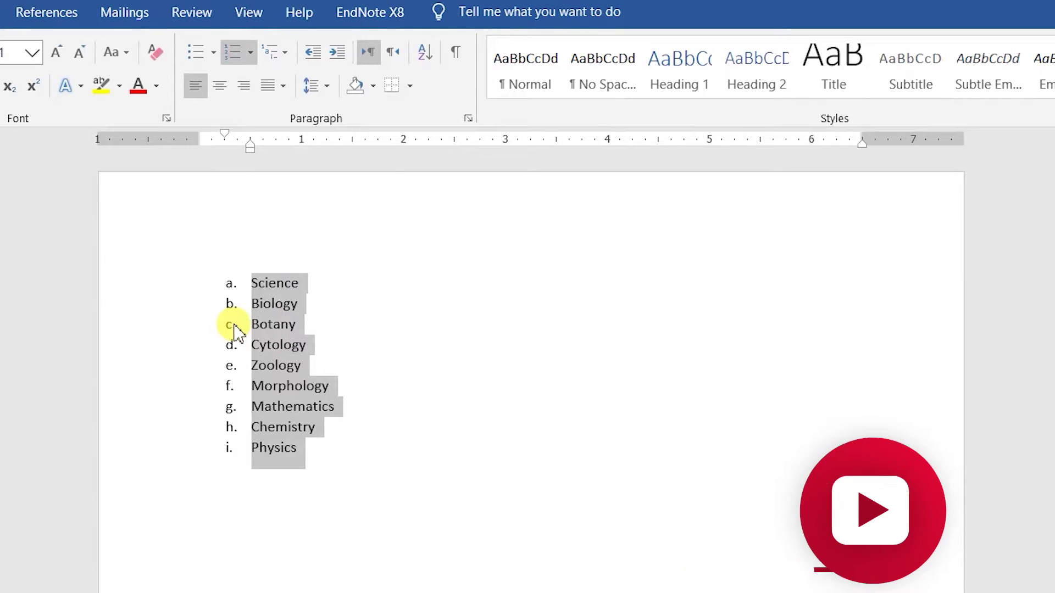
pyautogui.click(252, 284)
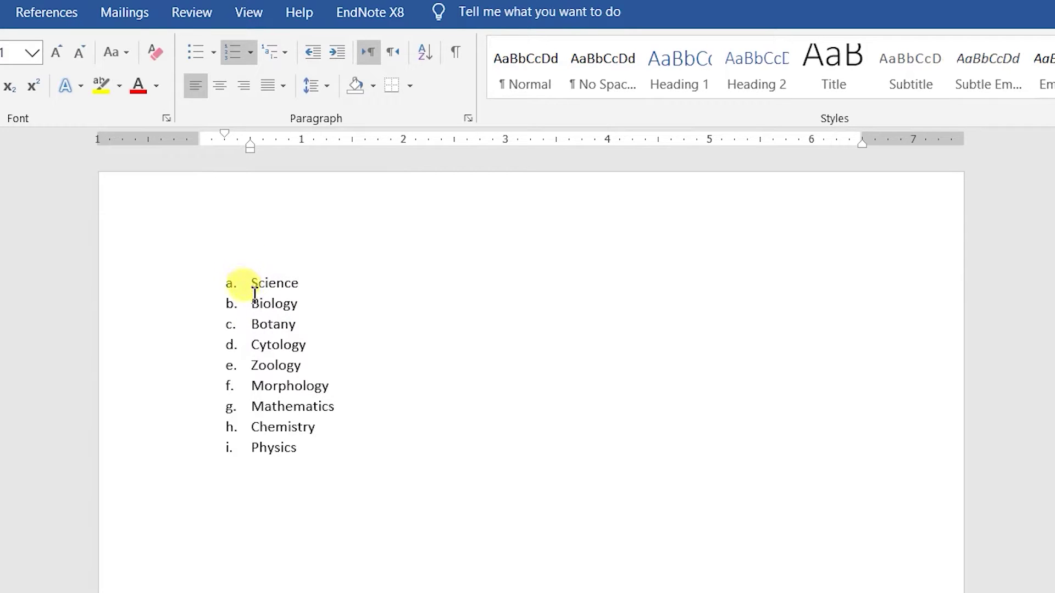
# Step: Make the list items Biology, Mathematics, Chemistry and Physics bold
pyautogui.moveTo(254, 305); pyautogui.dragTo(301, 305)
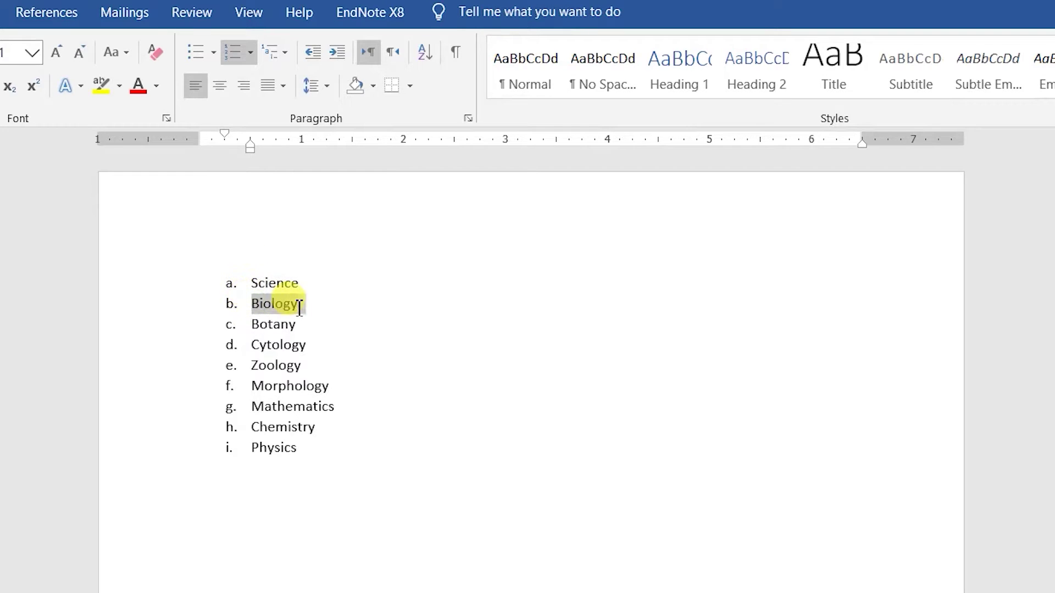
pyautogui.hotkey('ctrl', 'b')
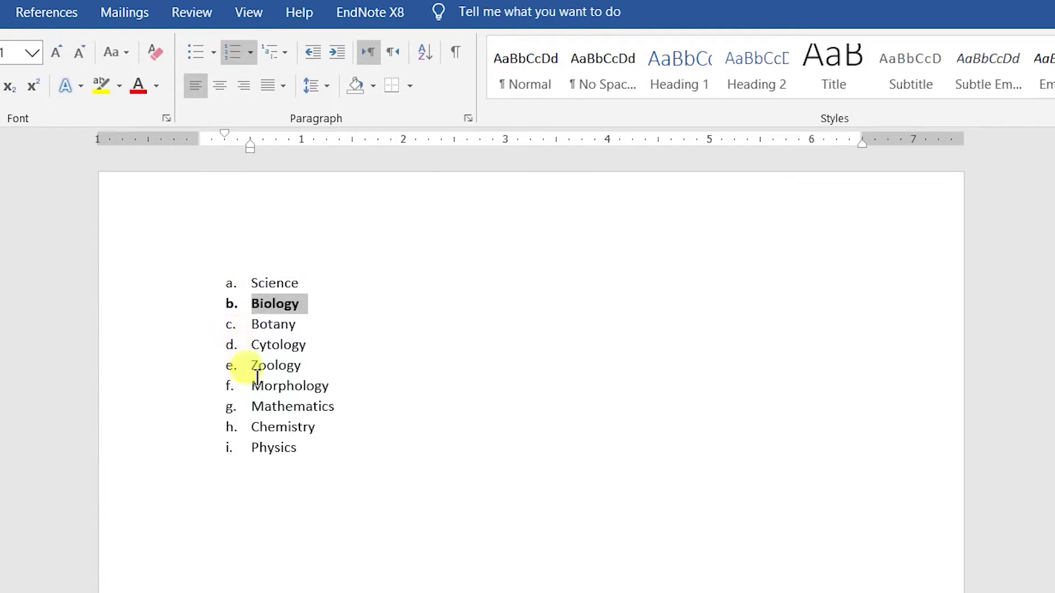
pyautogui.moveTo(253, 409); pyautogui.dragTo(280, 459)
pyautogui.hotkey('ctrl', 'b')
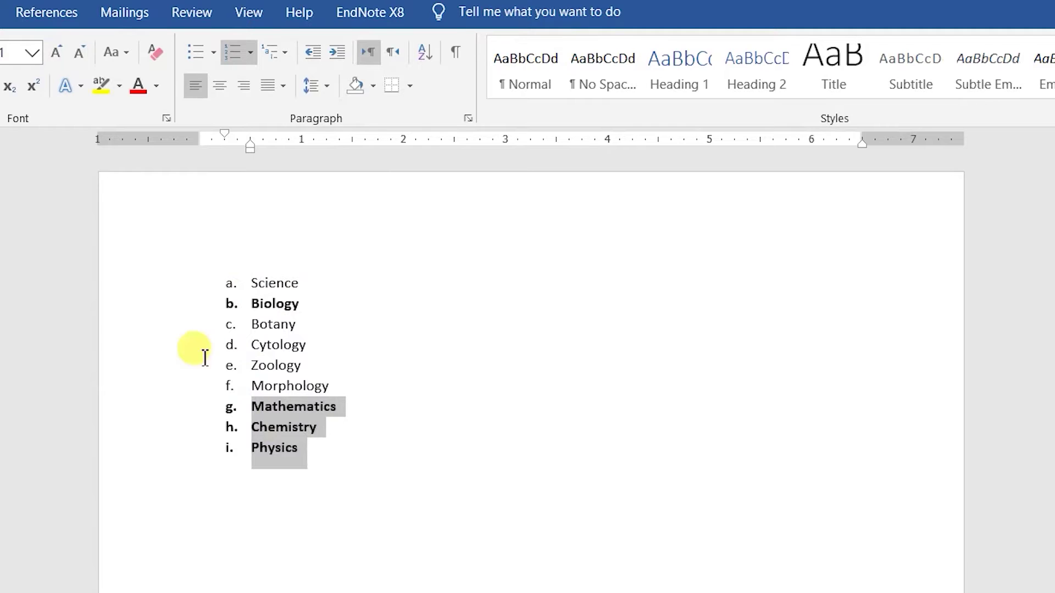
pyautogui.click(301, 428)
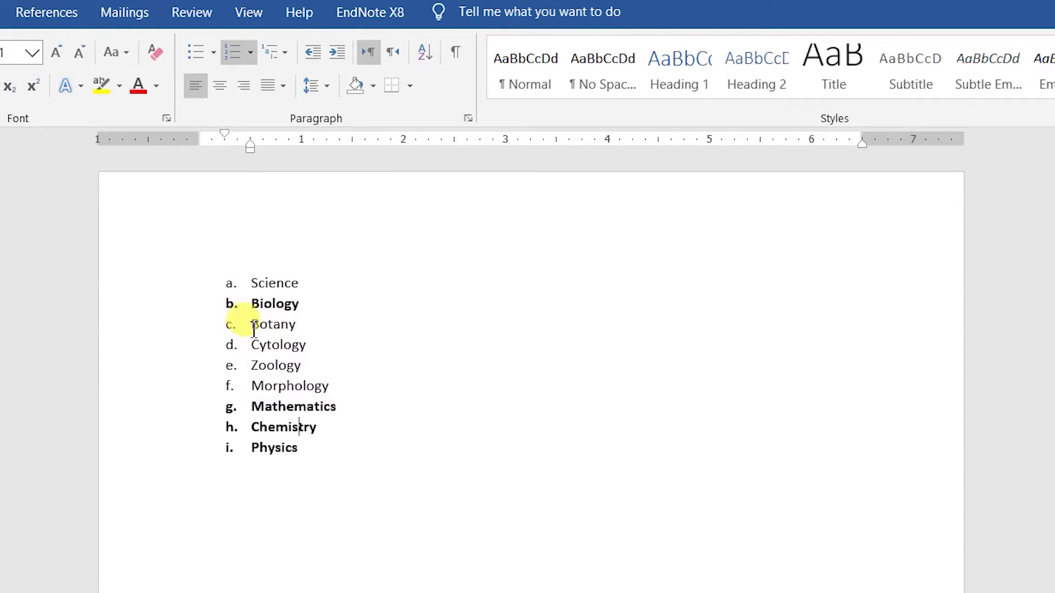
# Step: Colour the list items Botany and Zoology red
pyautogui.moveTo(253, 325); pyautogui.dragTo(304, 325)
pyautogui.click(138, 87)
pyautogui.moveTo(246, 365); pyautogui.dragTo(305, 367)
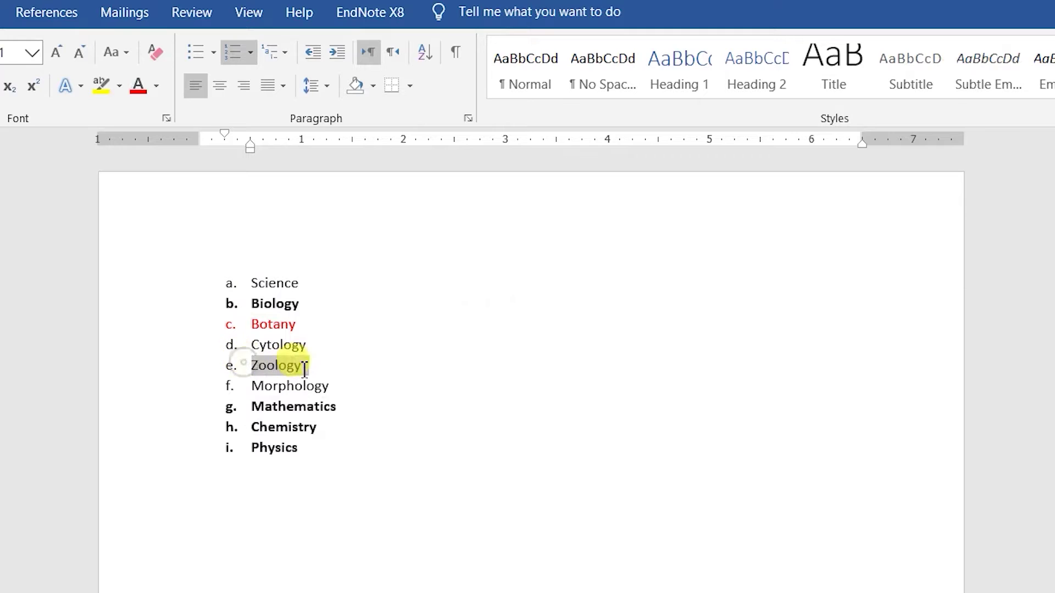
pyautogui.click(139, 87)
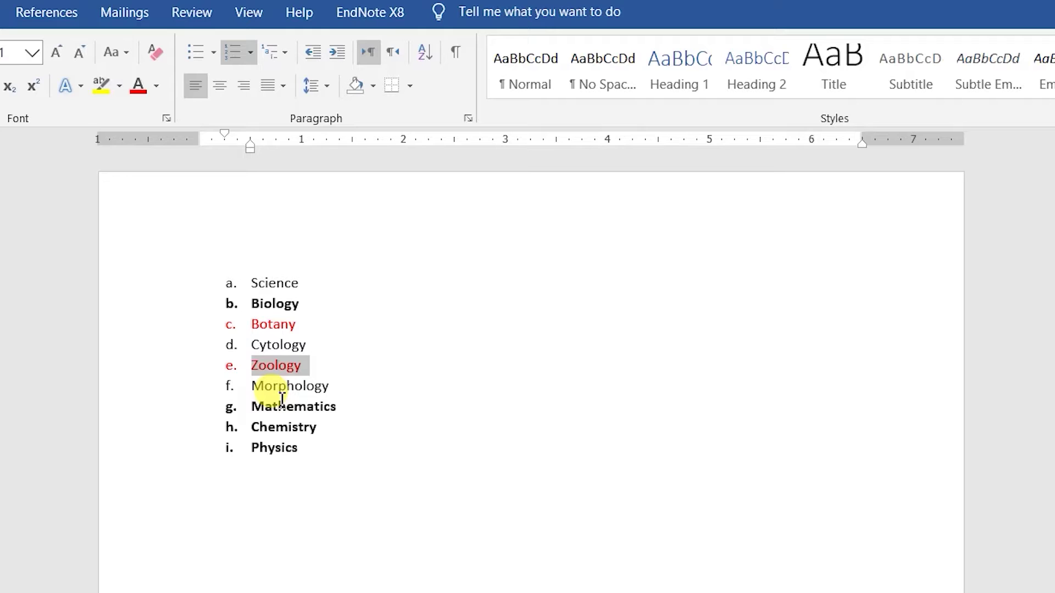
# Step: Apply the 1), a), i) multilevel list format to the whole subject list from Science to Physics
pyautogui.click(277, 52)
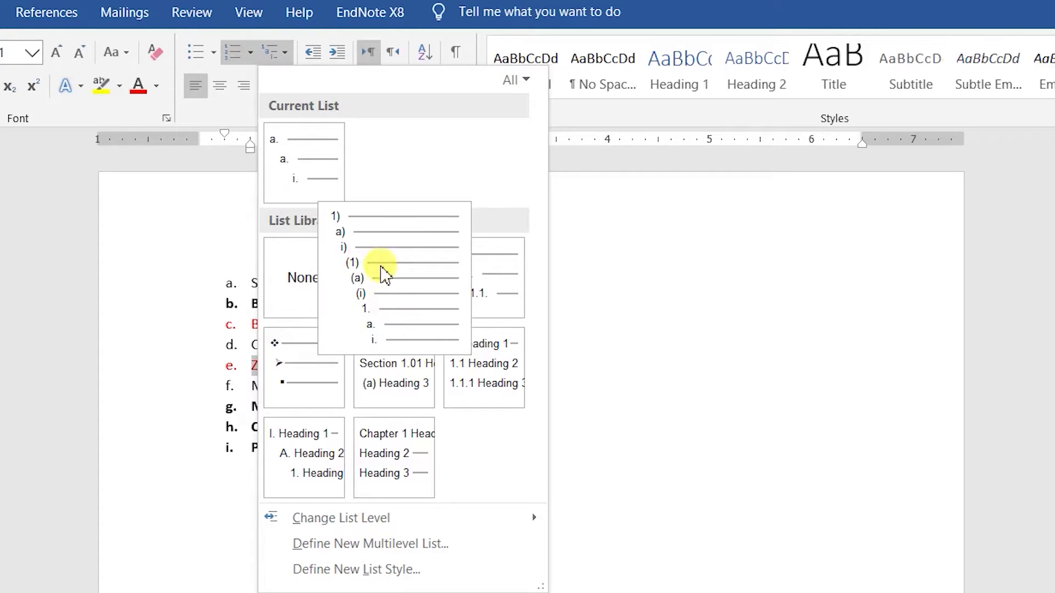
pyautogui.click(178, 336)
pyautogui.moveTo(172, 285); pyautogui.dragTo(176, 447)
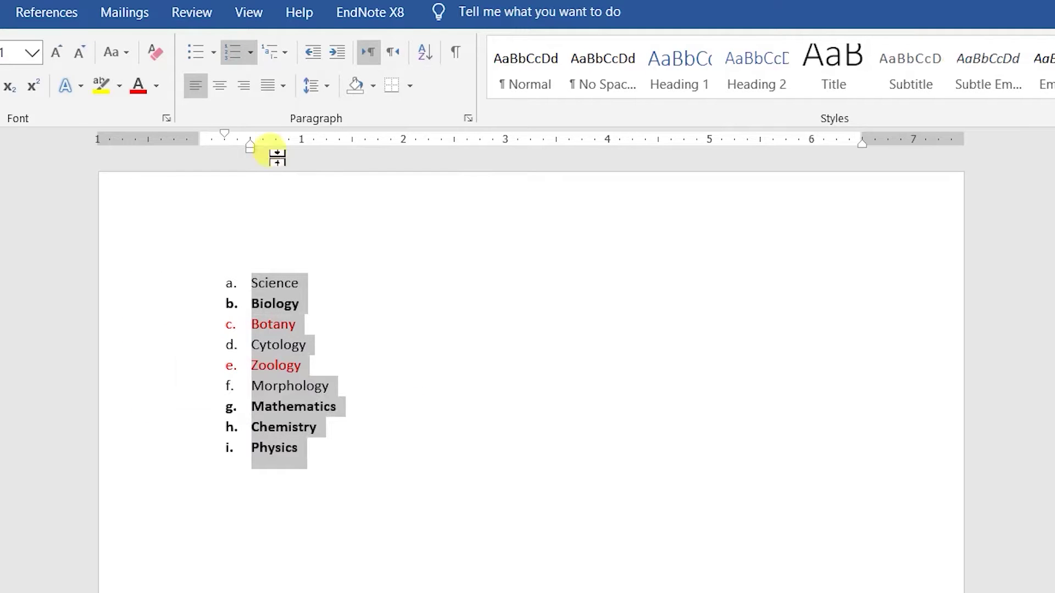
pyautogui.click(278, 55)
pyautogui.moveTo(407, 272)
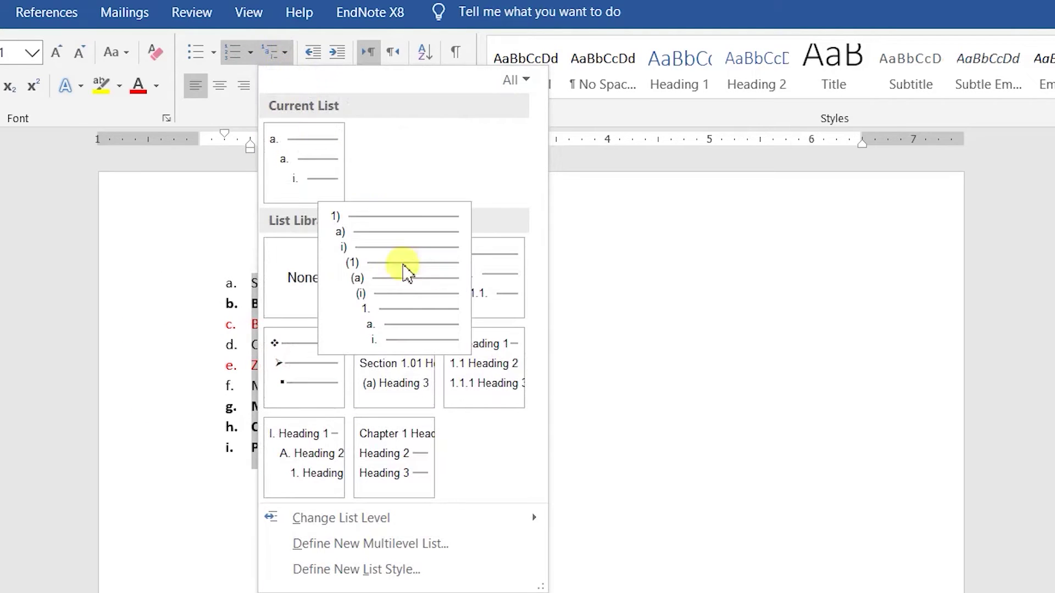
pyautogui.click(394, 277)
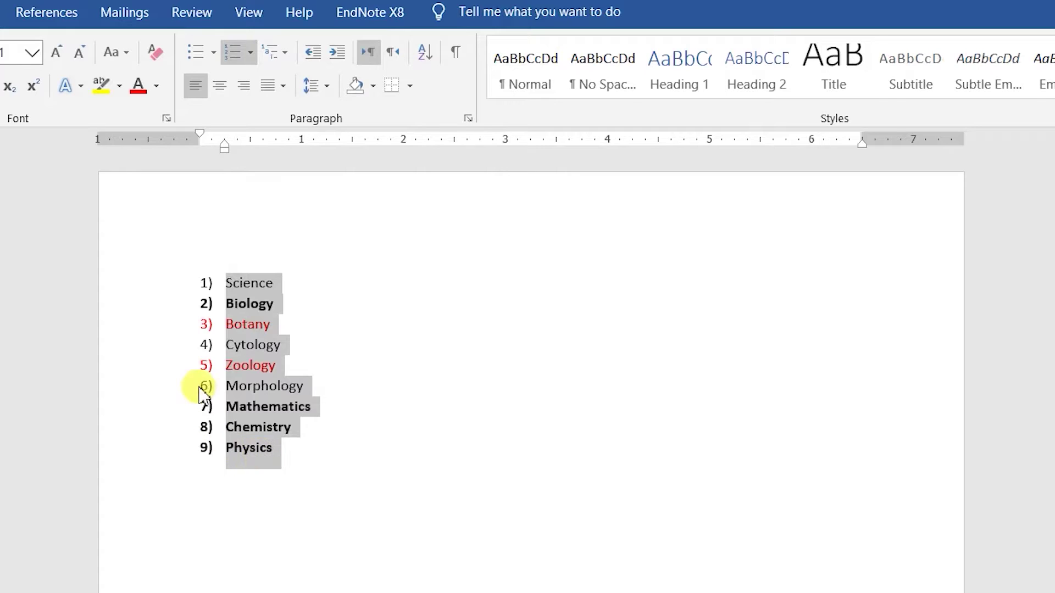
# Step: Demote Biology, Mathematics, Chemistry and Physics to the second list level
pyautogui.click(227, 305)
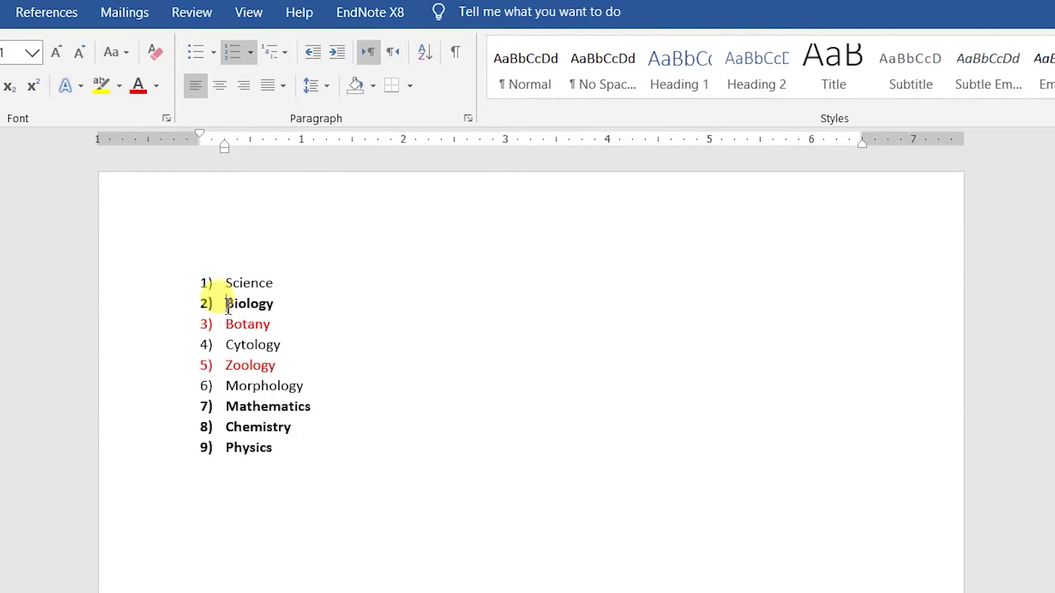
pyautogui.click(337, 54)
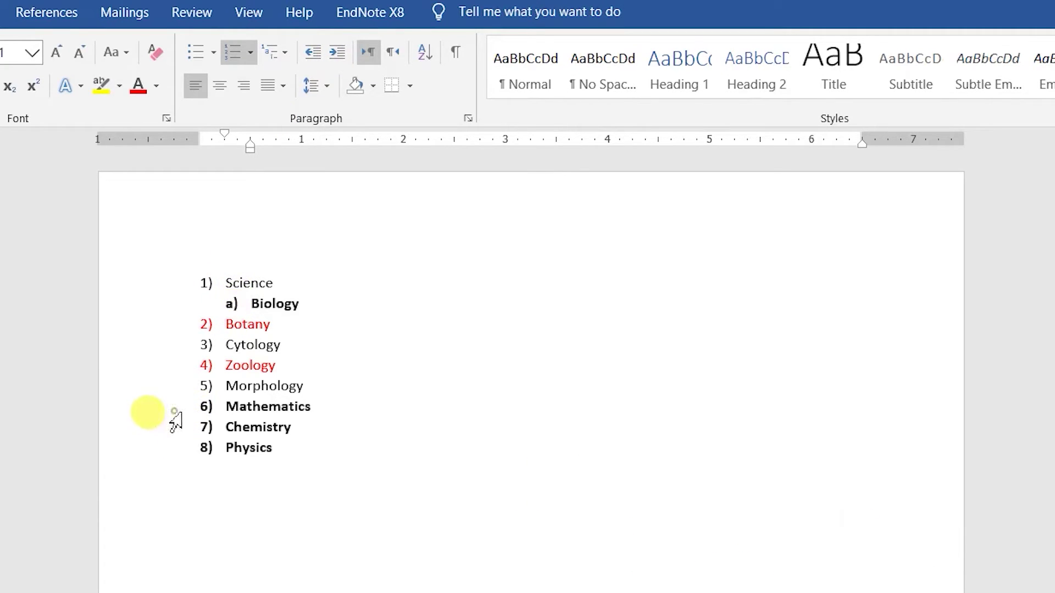
pyautogui.moveTo(165, 410); pyautogui.dragTo(165, 451)
pyautogui.click(336, 52)
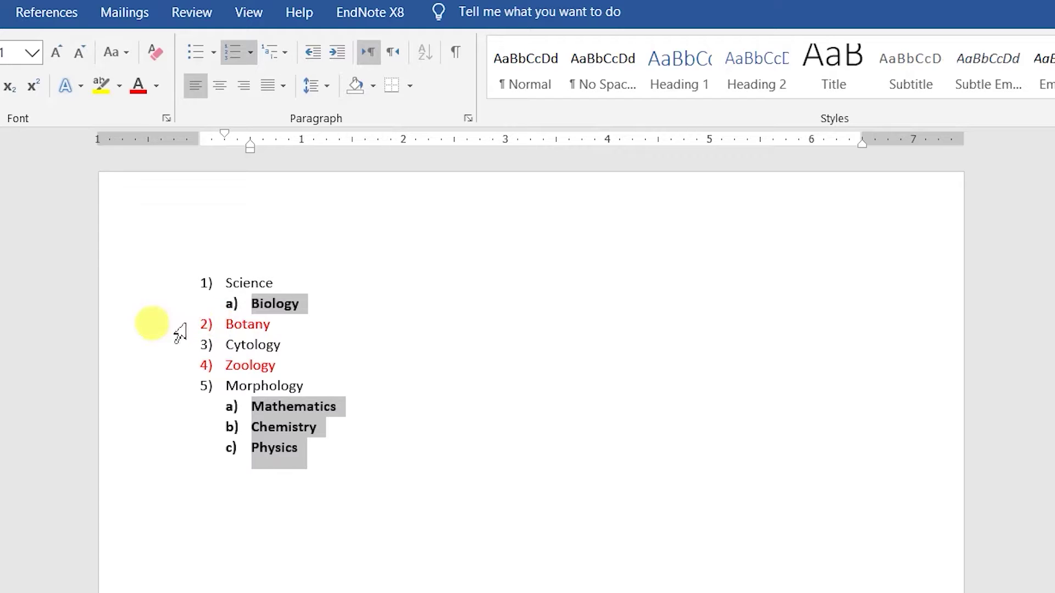
# Step: Demote the red items Botany and Zoology to the third list level
pyautogui.click(165, 327)
pyautogui.keyDown('shift'); pyautogui.click(158, 375); pyautogui.keyUp('shift')
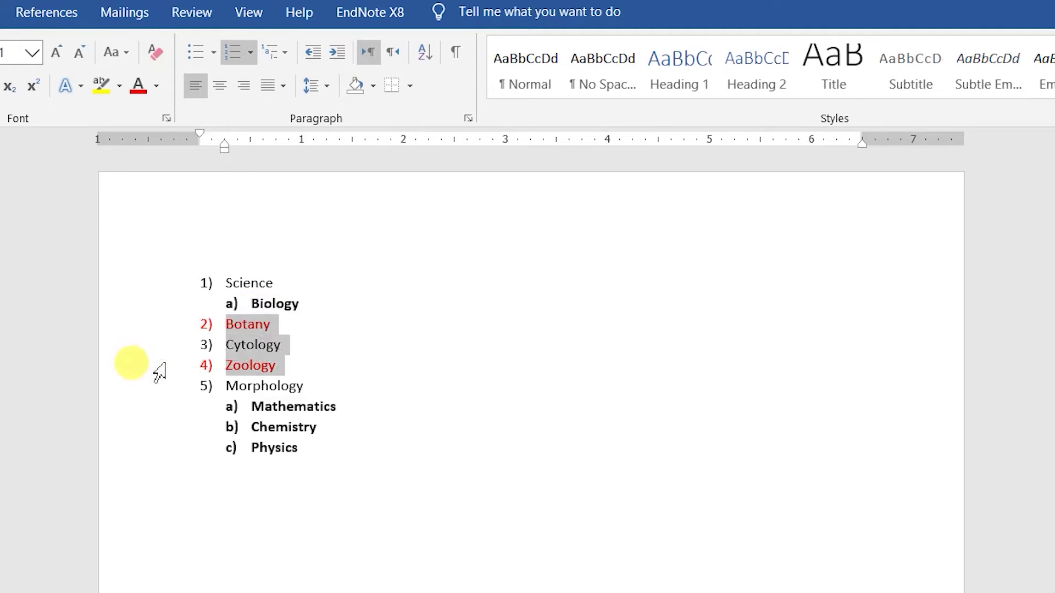
pyautogui.click(140, 328)
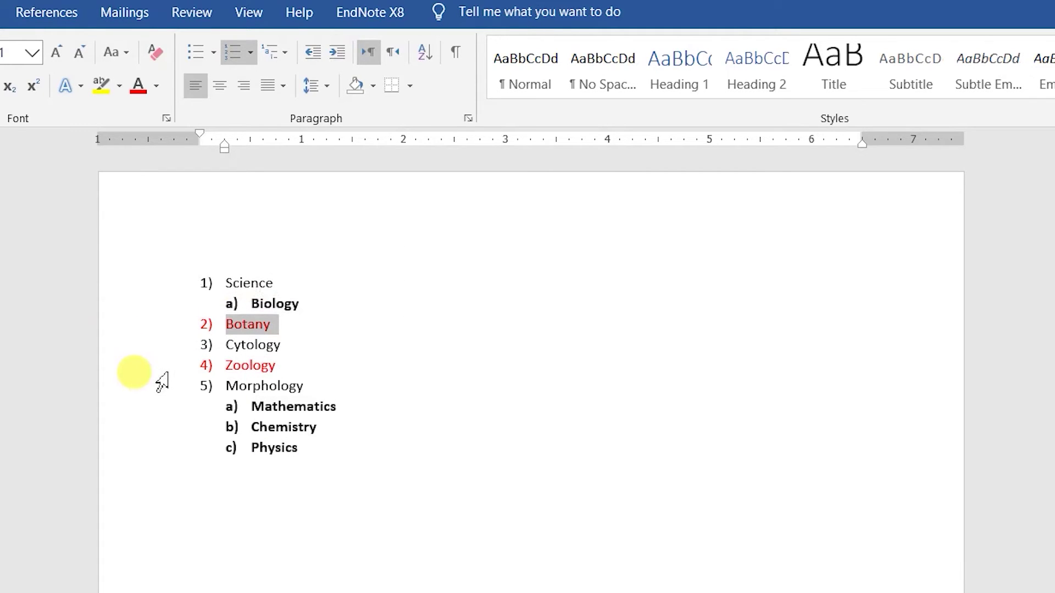
pyautogui.keyDown('ctrl'); pyautogui.click(159, 368); pyautogui.keyUp('ctrl')
pyautogui.click(338, 55)
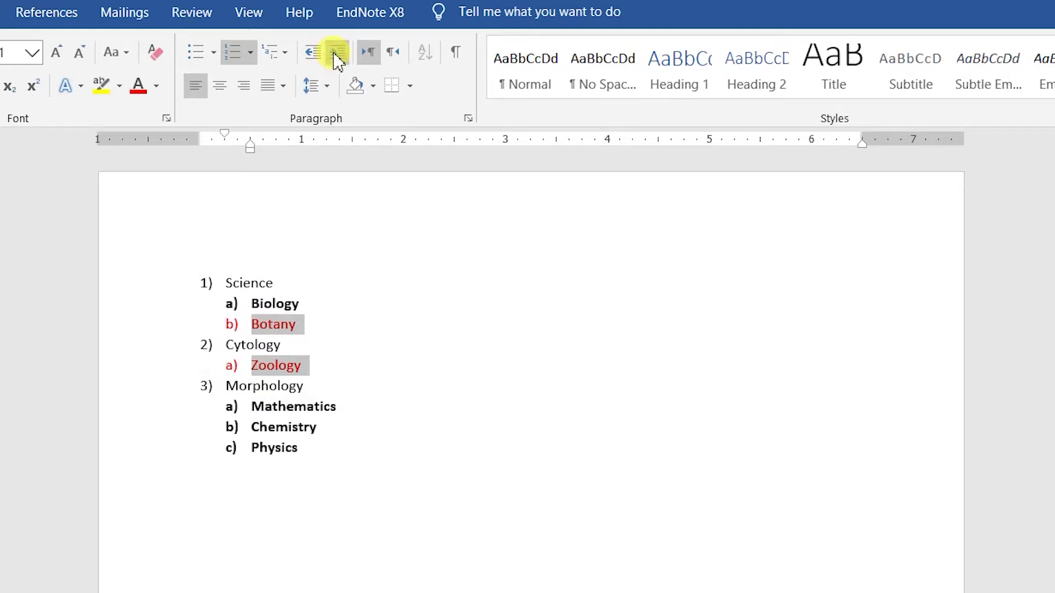
pyautogui.click(338, 55)
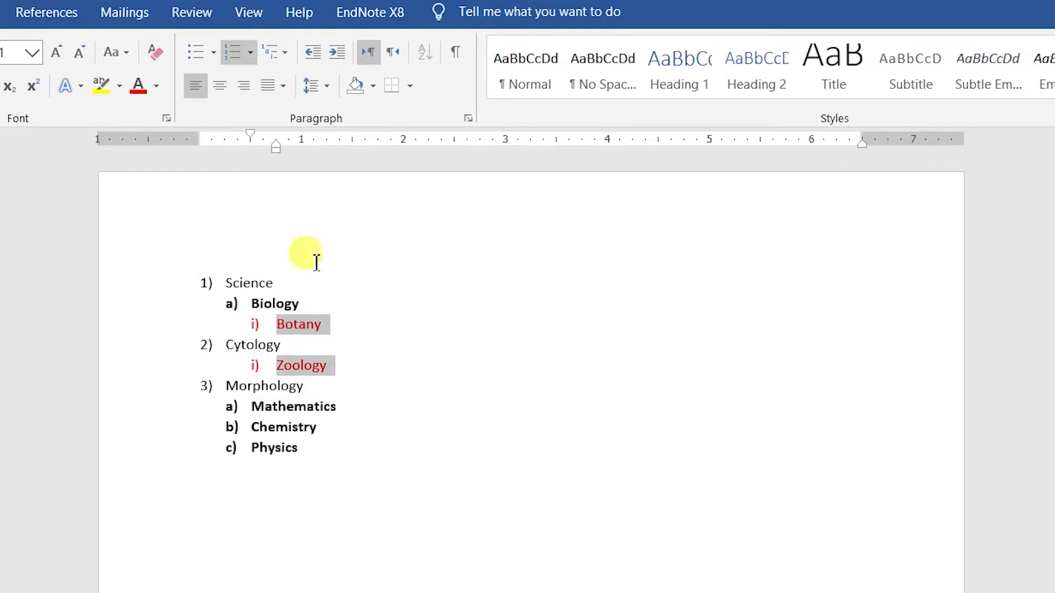
# Step: Demote Cytology and Morphology to the fourth list level, under Botany and Zoology respectively
pyautogui.click(174, 347)
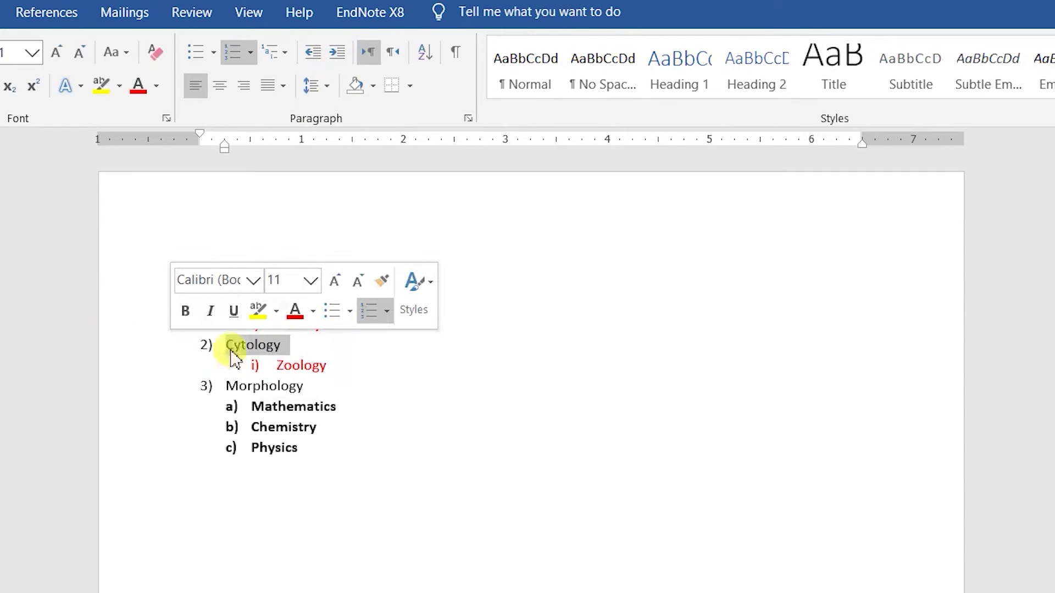
pyautogui.click(337, 52)
pyautogui.click(337, 52)
pyautogui.click(338, 53)
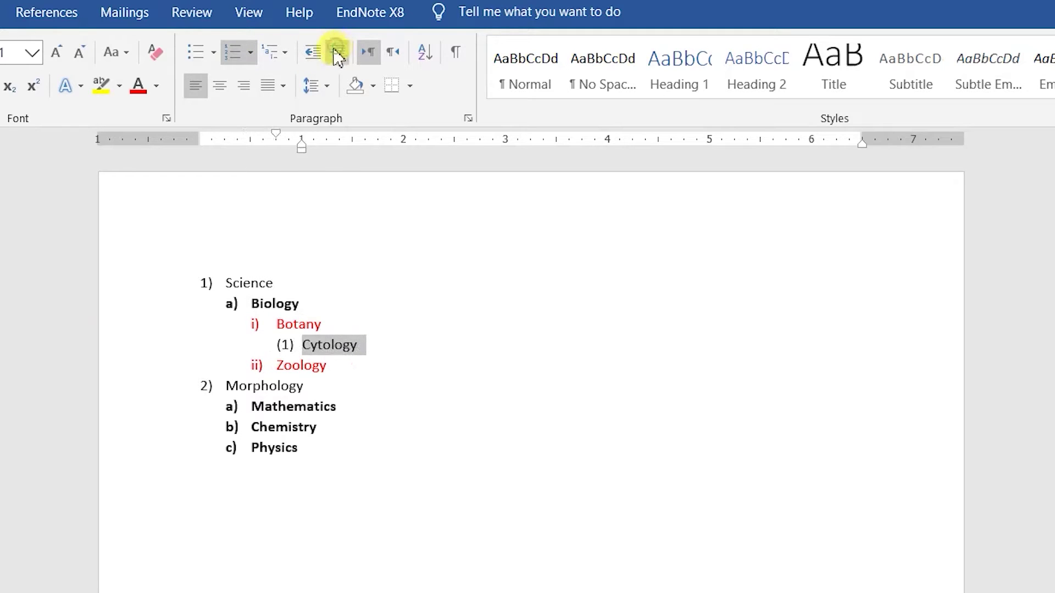
pyautogui.click(184, 386)
pyautogui.click(330, 55)
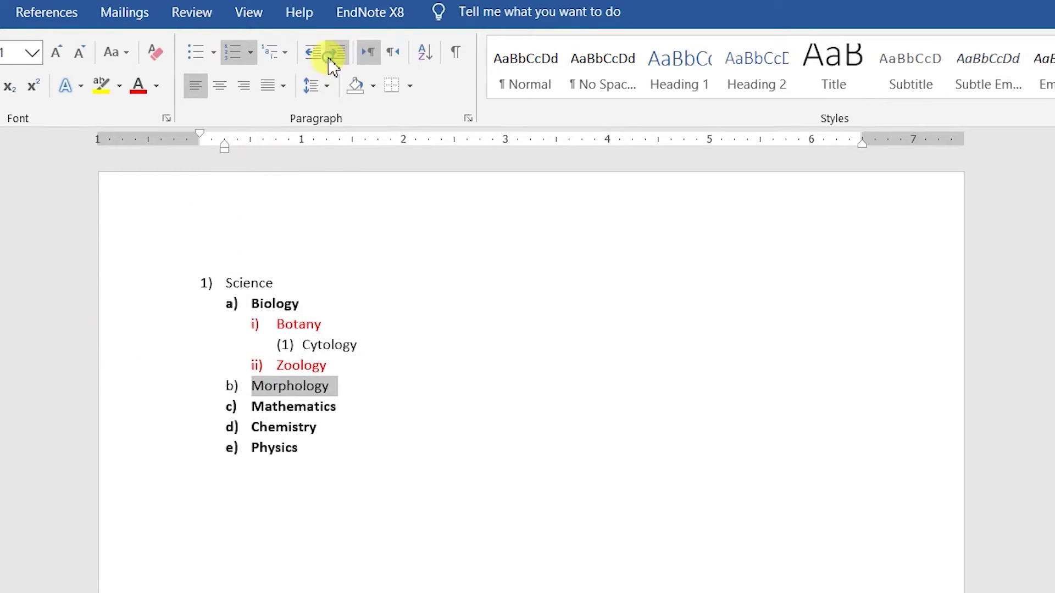
pyautogui.click(330, 55)
pyautogui.click(332, 60)
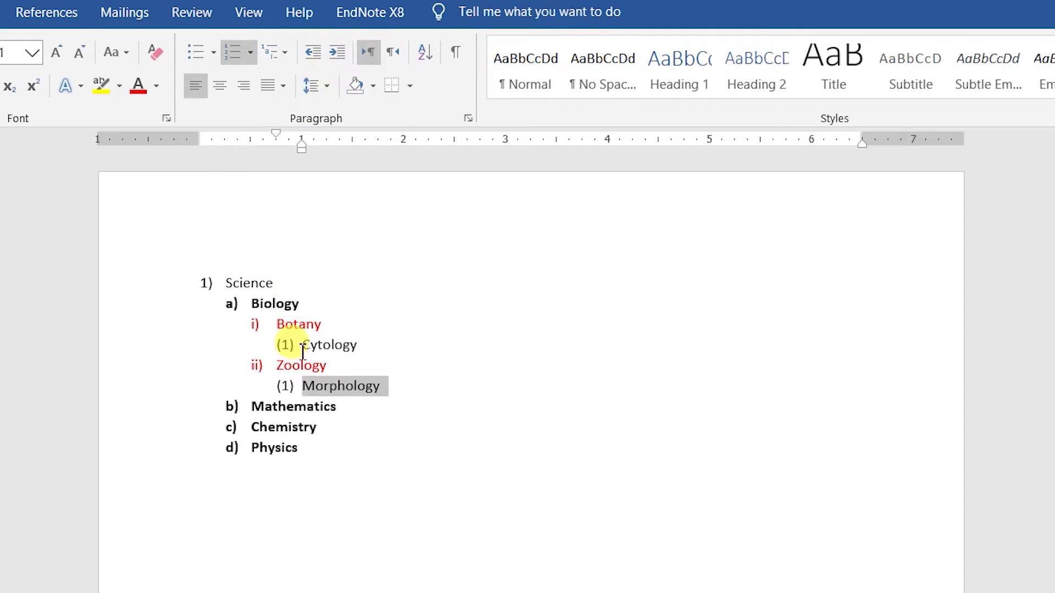
# Step: Highlight the first-level and second-level numbers in turn to examine the list's level structure
pyautogui.click(206, 283)
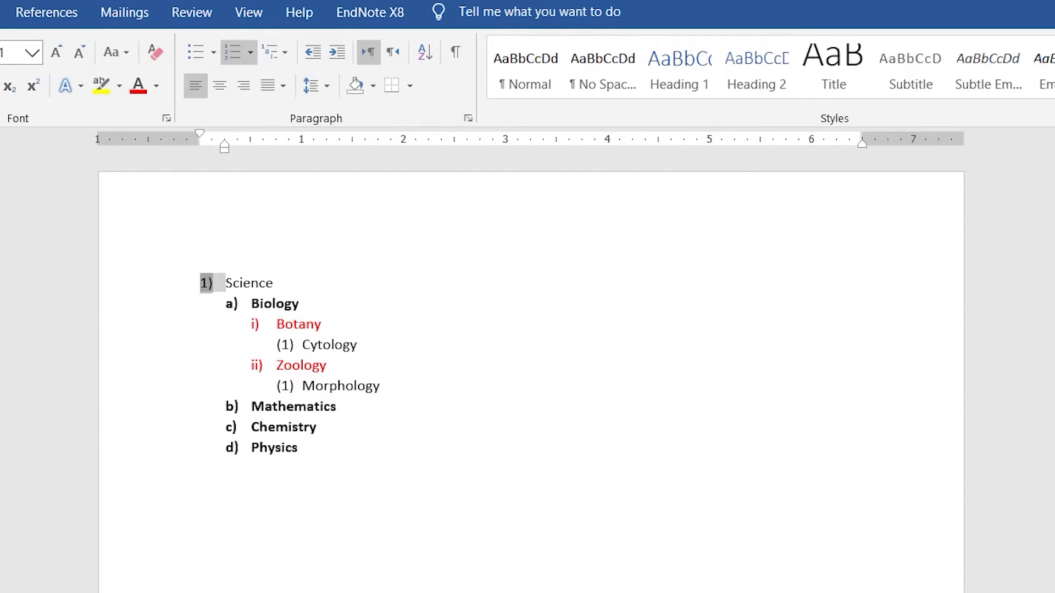
pyautogui.moveTo(229, 303); pyautogui.dragTo(295, 304)
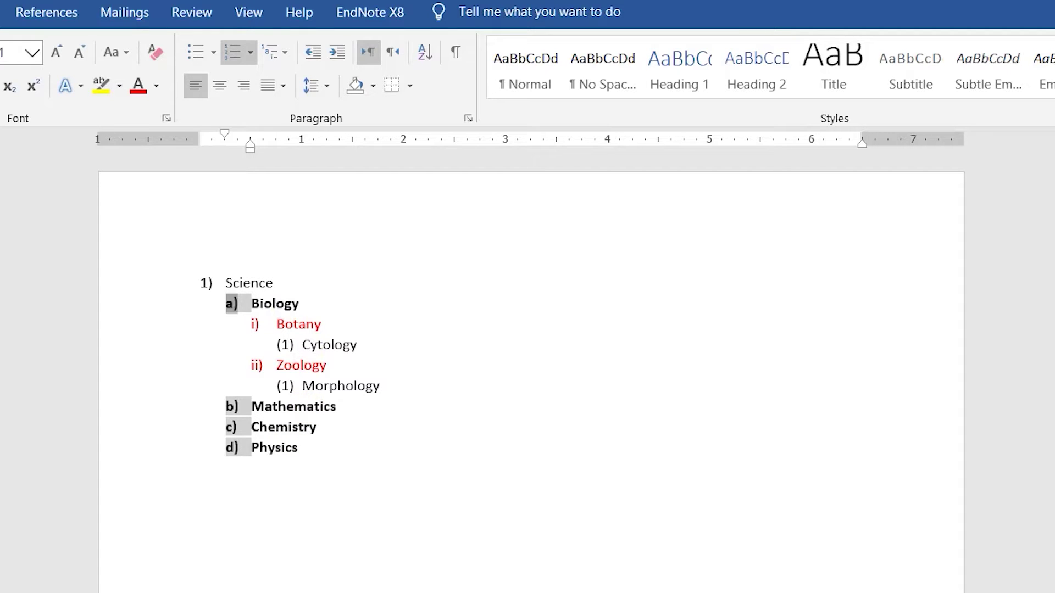
# Step: Insert a page break below the multilevel list and go to the HISTORICAL BACKGROUND text
pyautogui.click(286, 497)
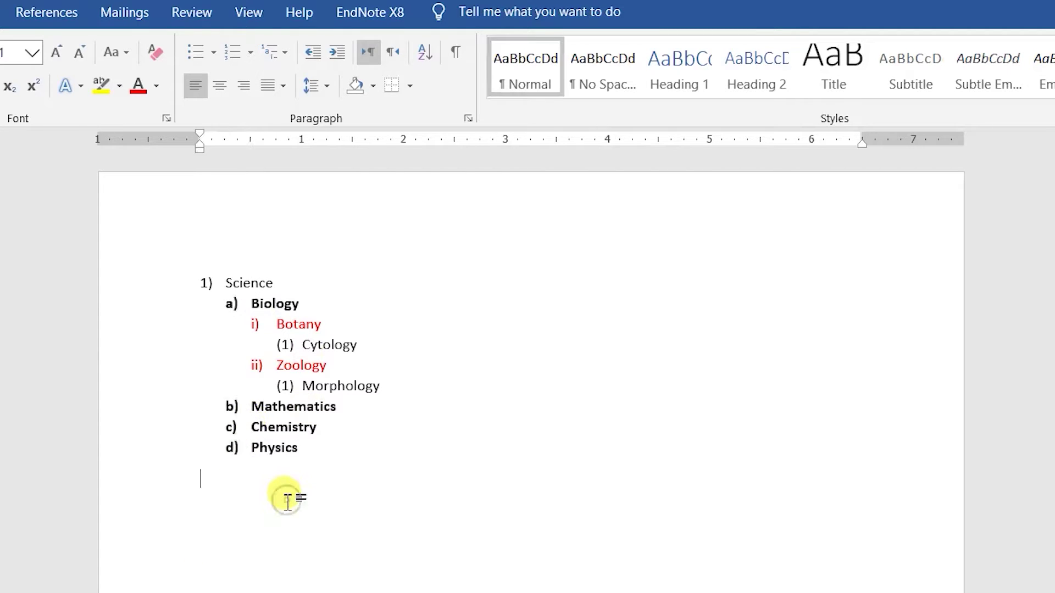
pyautogui.hotkey('ctrl', 'Return')
pyautogui.scroll(-12, 291, 502)
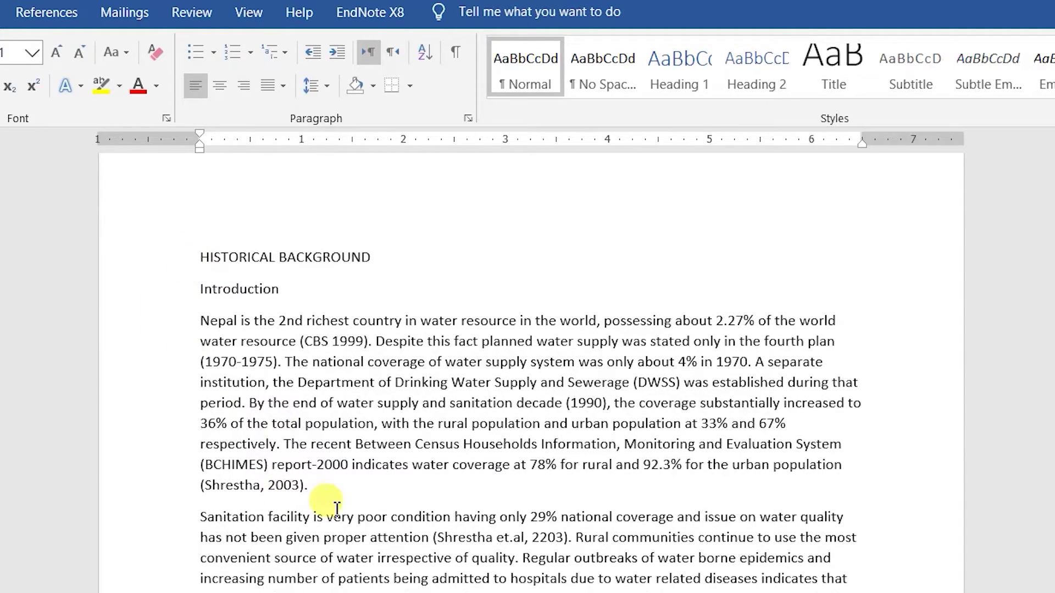
pyautogui.scroll(-1, 357, 528)
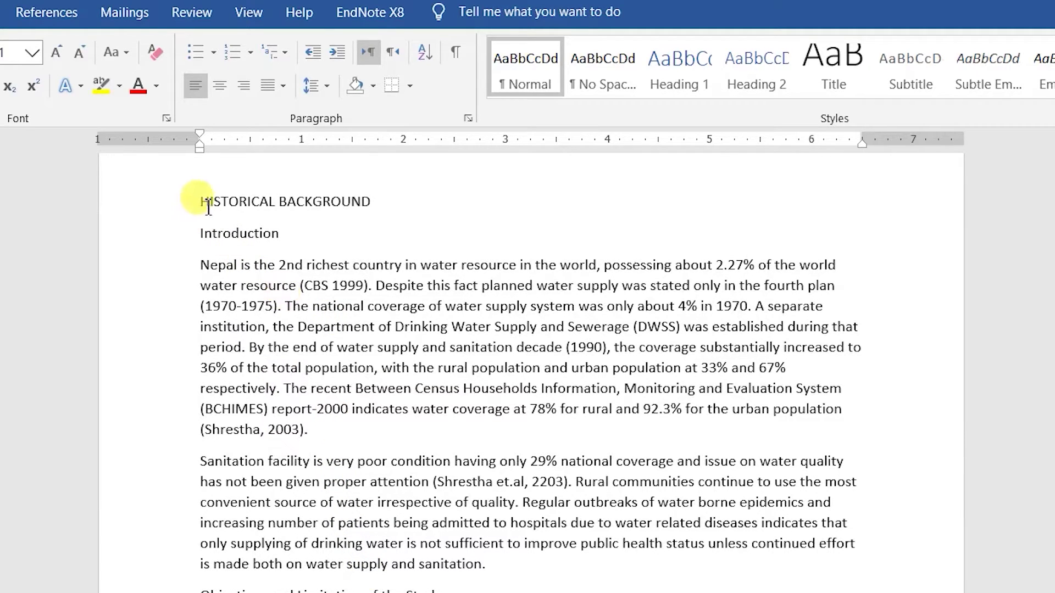
# Step: Review the report's headings from HISTORICAL BACKGROUND and Introduction to Objectives and Limitation of the Study, selecting them in turn
pyautogui.click(149, 207)
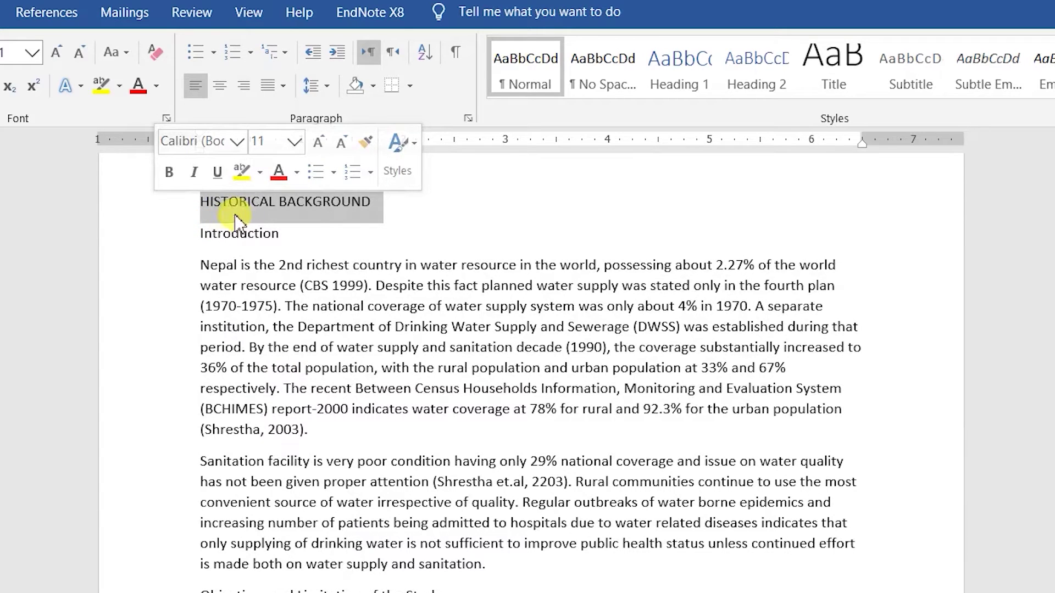
pyautogui.click(160, 237)
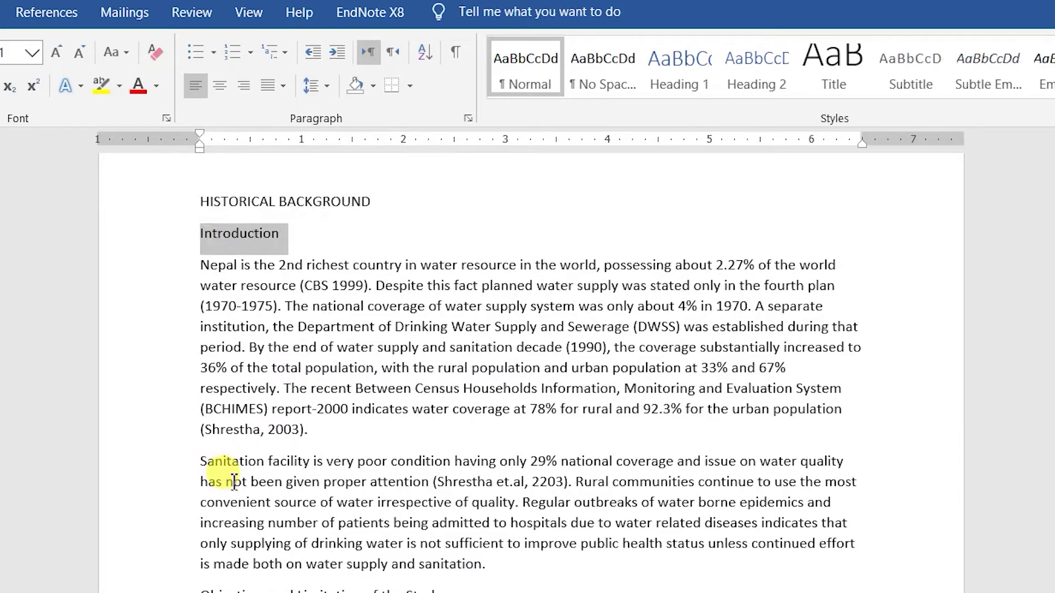
pyautogui.scroll(-3, 233, 482)
pyautogui.click(149, 472)
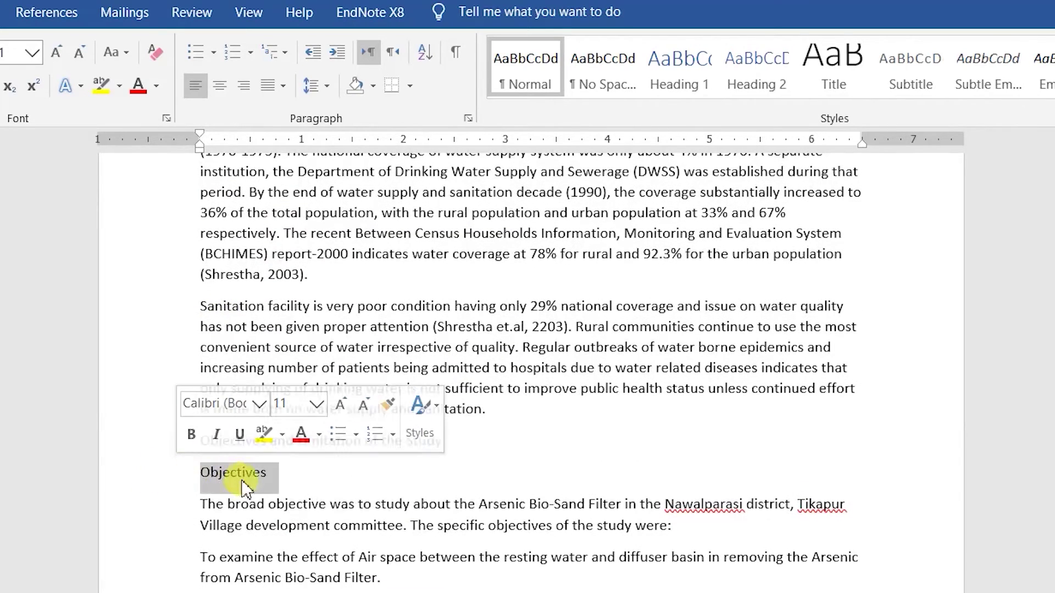
pyautogui.click(132, 439)
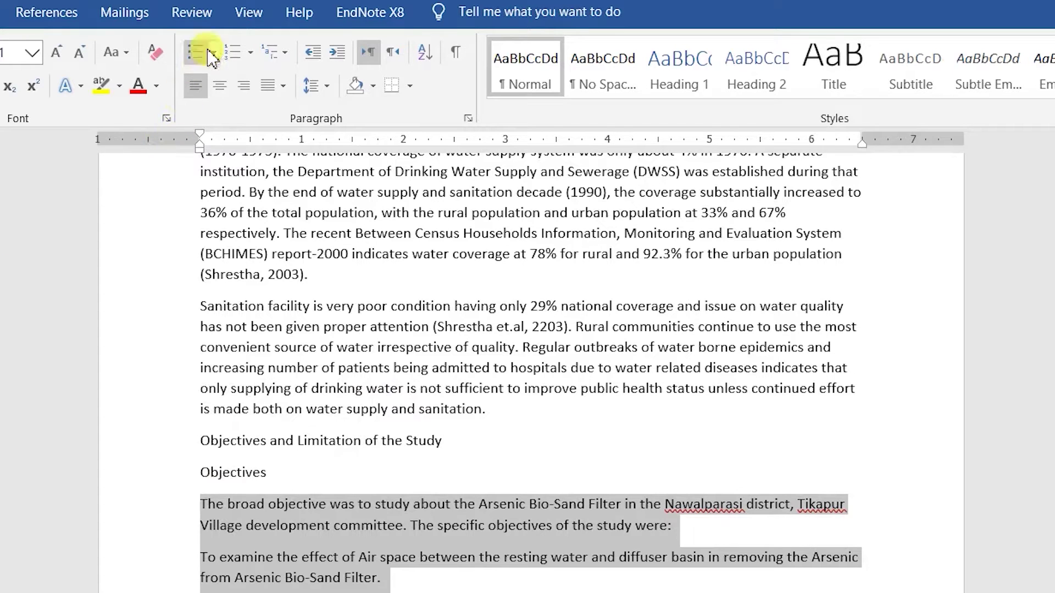
# Step: Apply round bullets to the paragraphs under Objectives and to those under Limitation of the study
pyautogui.click(199, 175)
pyautogui.scroll(-3, 280, 539)
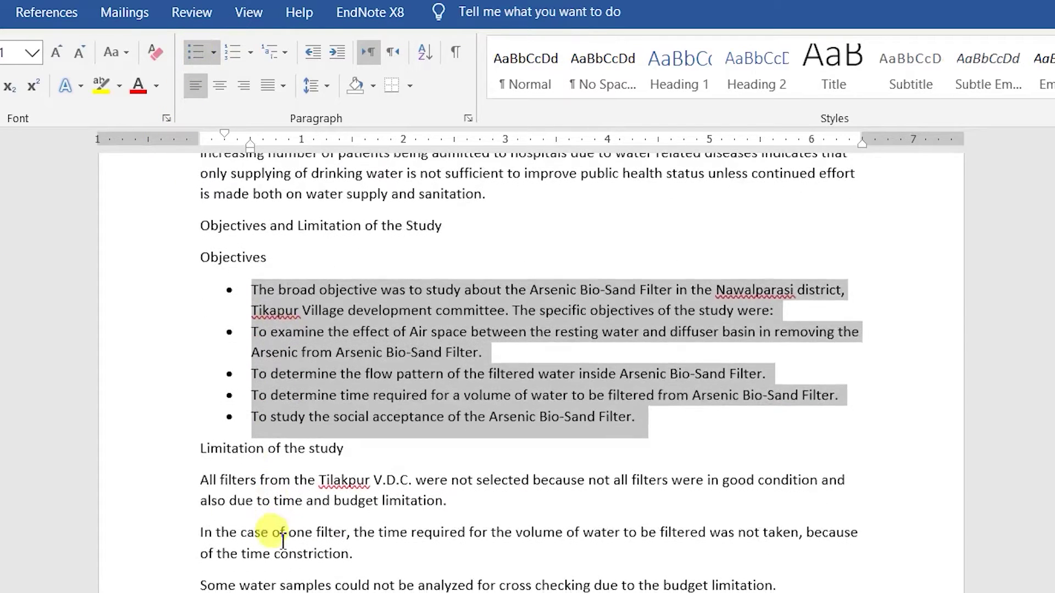
pyautogui.moveTo(163, 484); pyautogui.dragTo(165, 588)
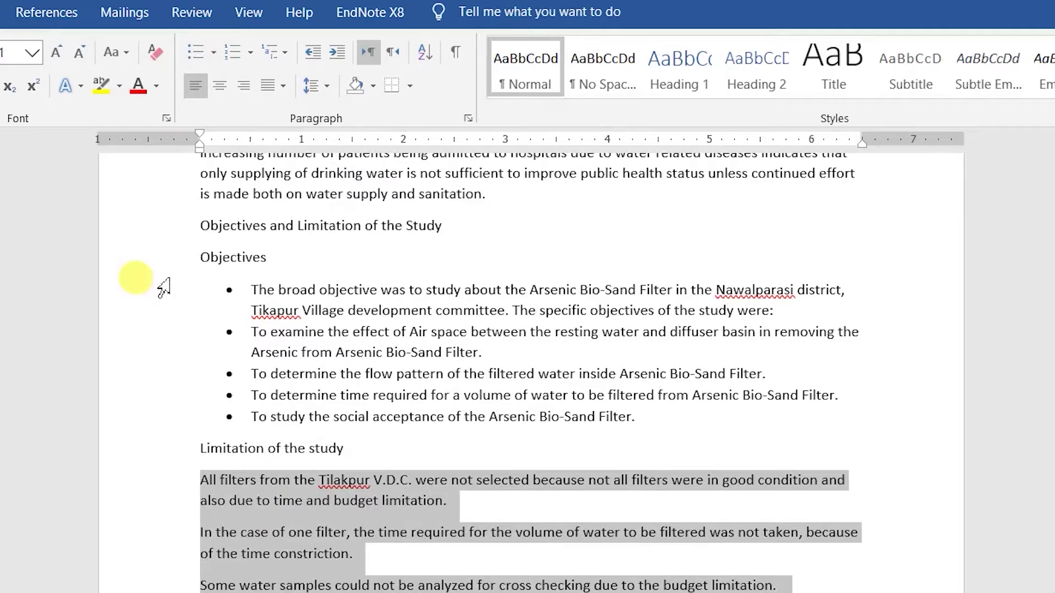
pyautogui.click(198, 53)
pyautogui.scroll(10, 342, 353)
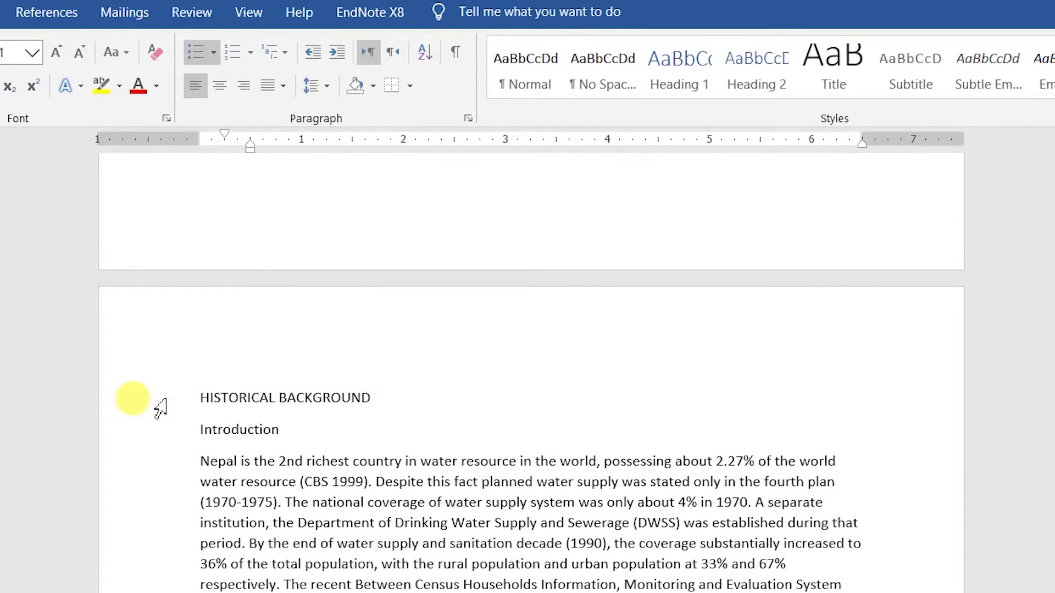
# Step: Apply the 1 Heading 1, 1.1 Heading 2 multilevel list to the report headings from HISTORICAL BACKGROUND through Limitation of the study
pyautogui.click(150, 410)
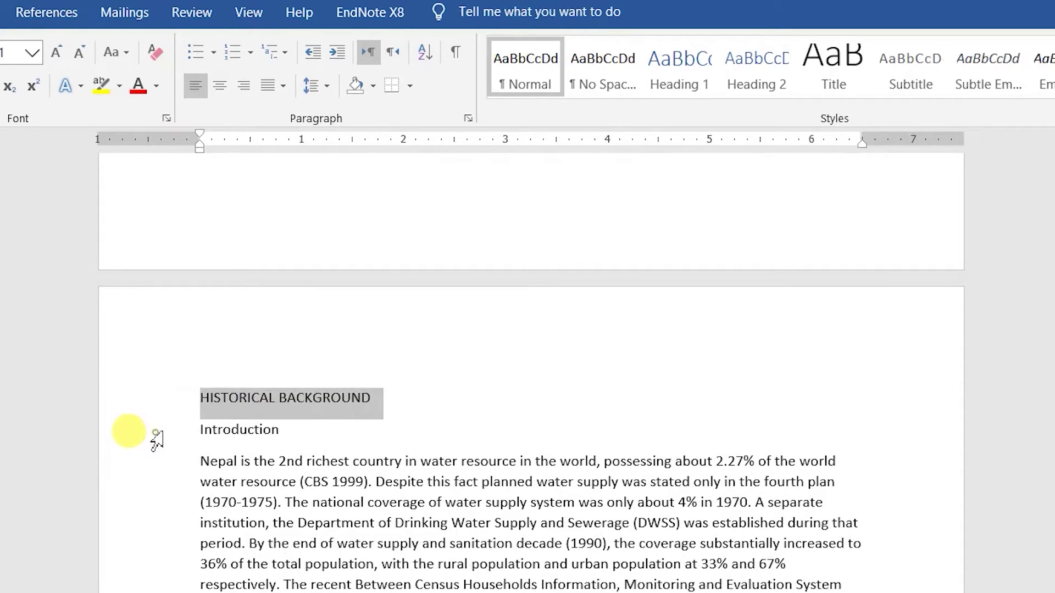
pyautogui.keyDown('shift'); pyautogui.click(157, 440); pyautogui.keyUp('shift')
pyautogui.scroll(-6, 158, 440)
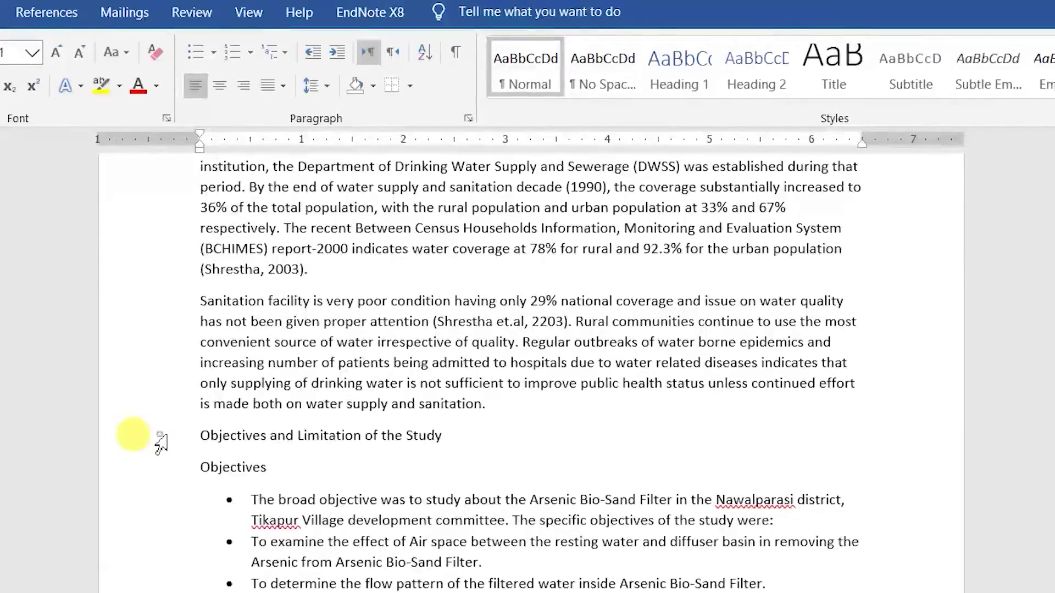
pyautogui.click(161, 439)
pyautogui.keyDown('shift'); pyautogui.click(149, 467); pyautogui.keyUp('shift')
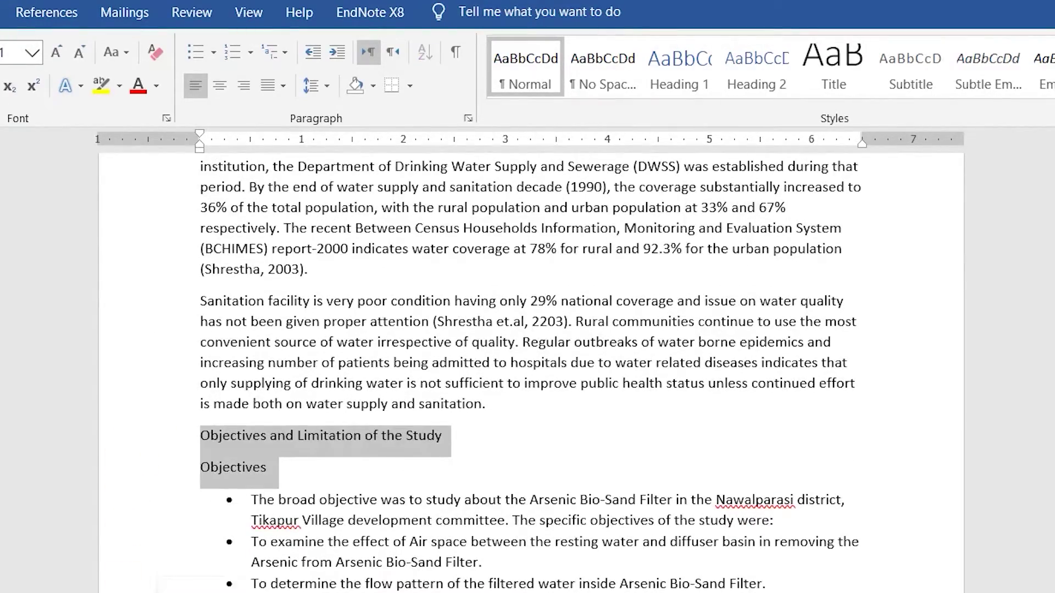
pyautogui.scroll(-2, 528, 374)
pyautogui.scroll(7, 528, 373)
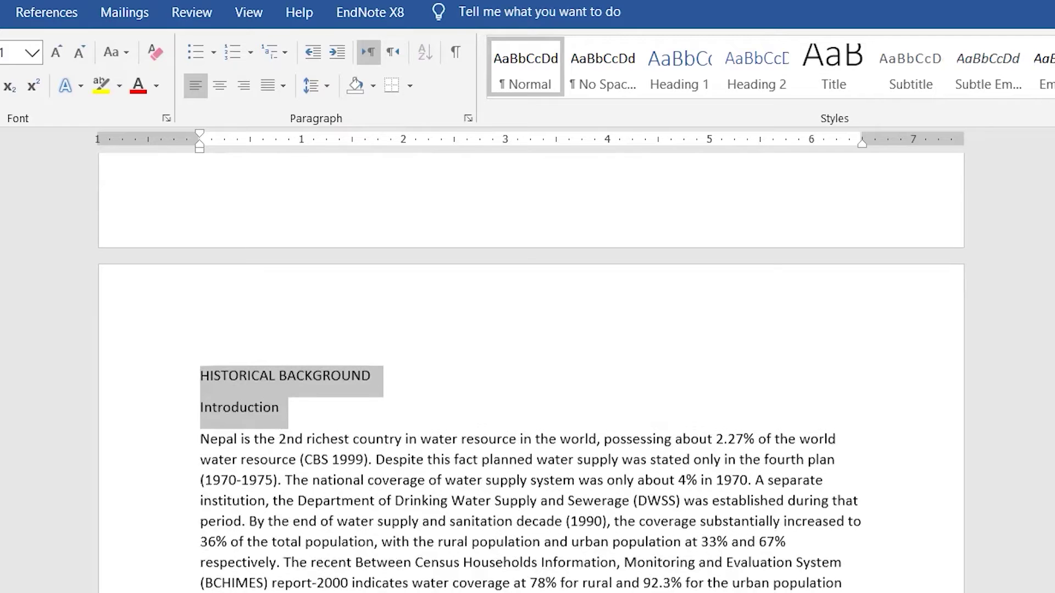
pyautogui.click(283, 52)
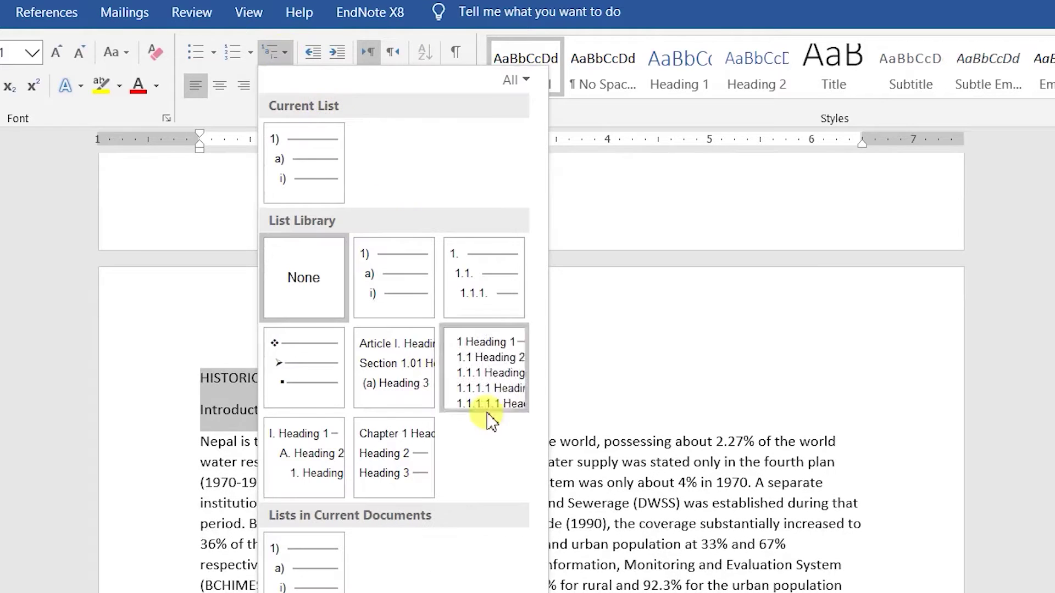
pyautogui.moveTo(477, 385)
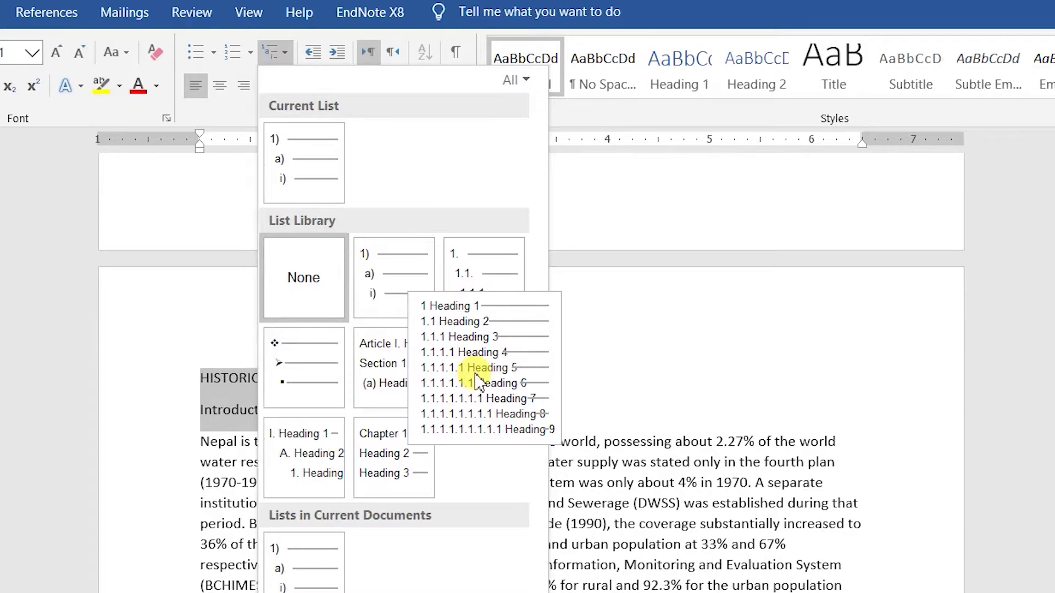
pyautogui.click(476, 382)
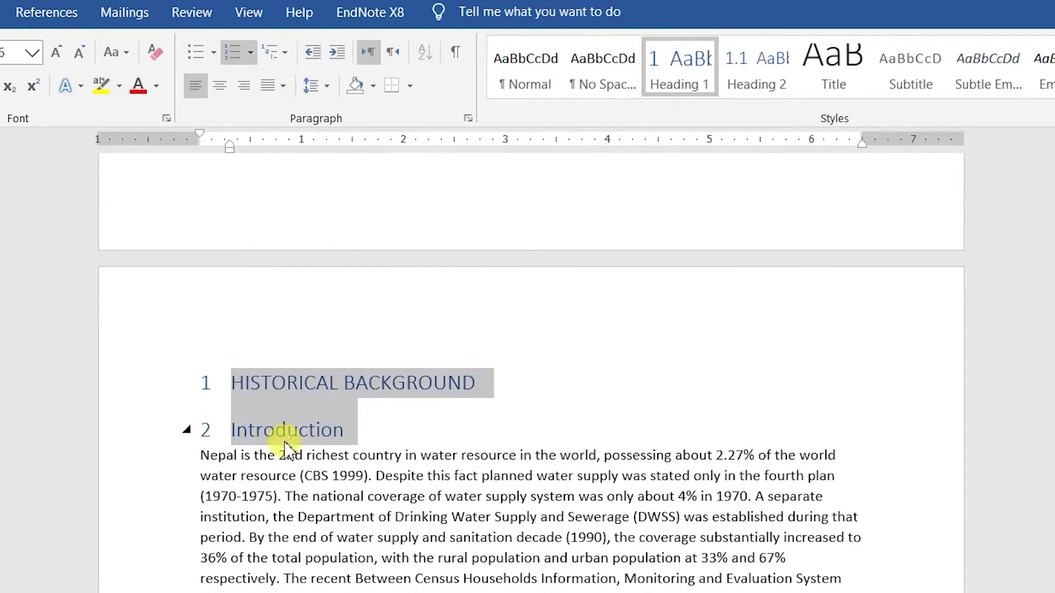
# Step: Demote the Introduction and Objectives and Limitation of the Study headings to the second list level
pyautogui.click(228, 434)
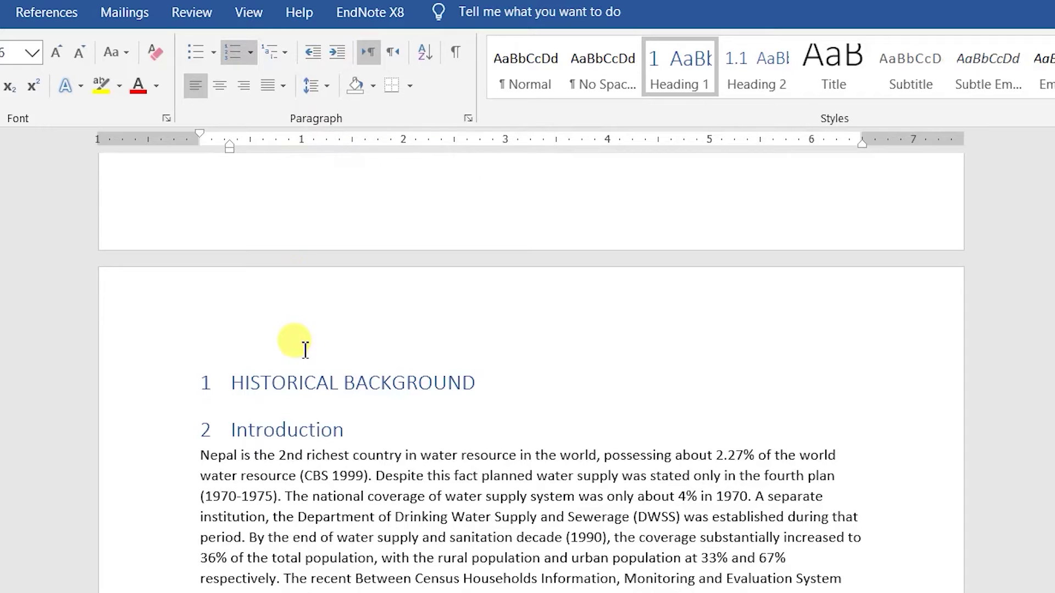
pyautogui.press('Tab')
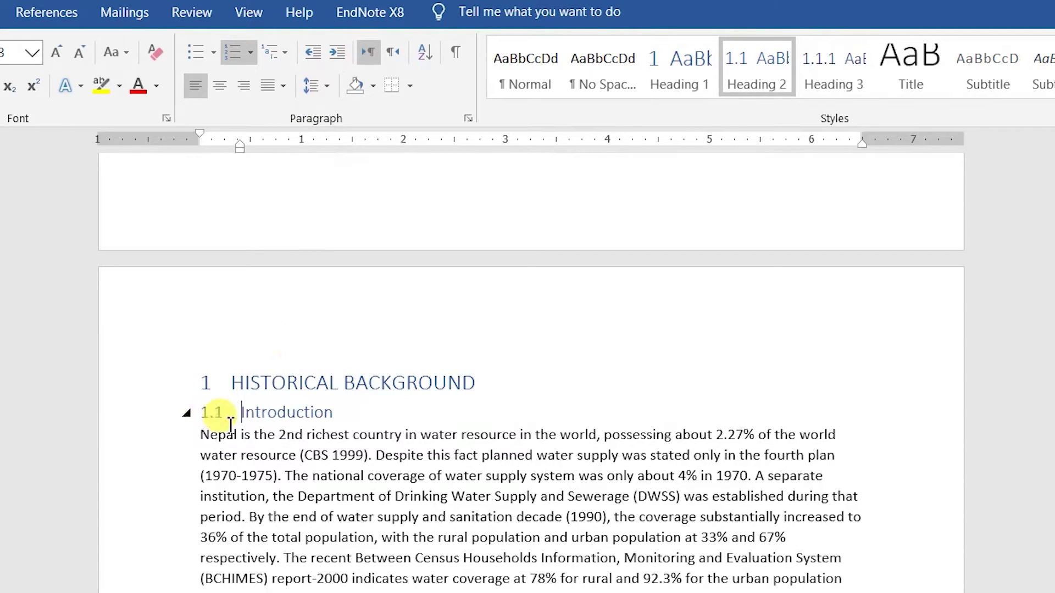
pyautogui.scroll(-1, 242, 424)
pyautogui.scroll(-3, 241, 424)
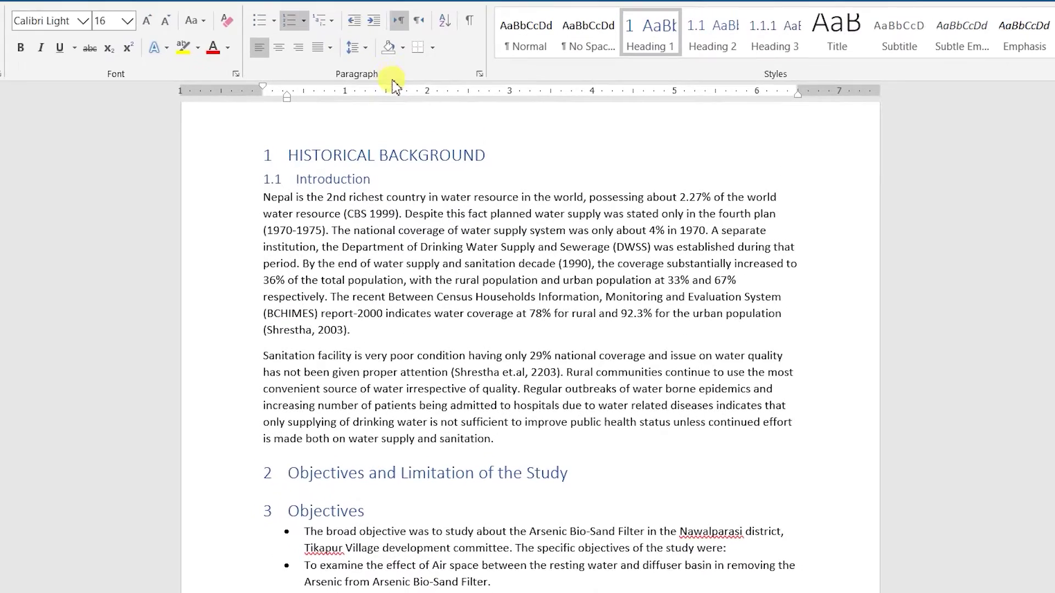
pyautogui.click(374, 20)
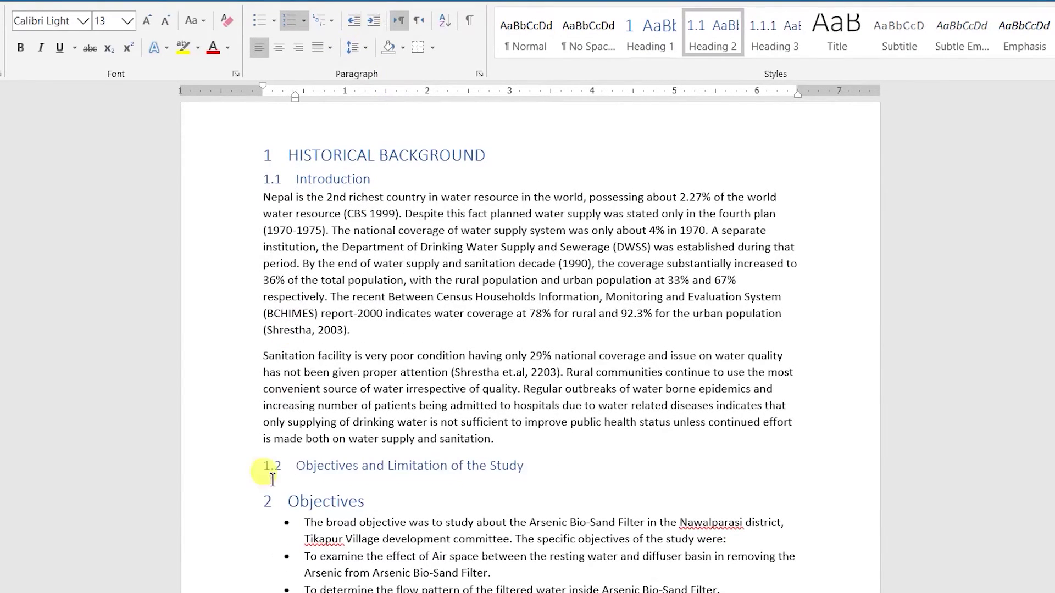
# Step: Demote the Objectives and Limitation of the study headings to the third list level
pyautogui.scroll(-2, 297, 500)
pyautogui.scroll(-1, 297, 500)
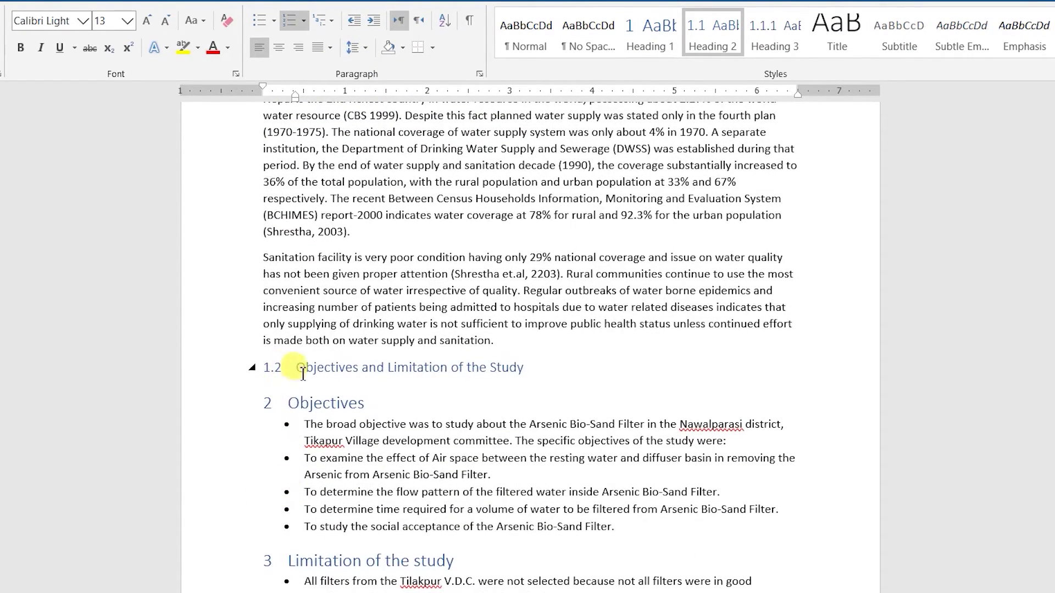
pyautogui.click(293, 402)
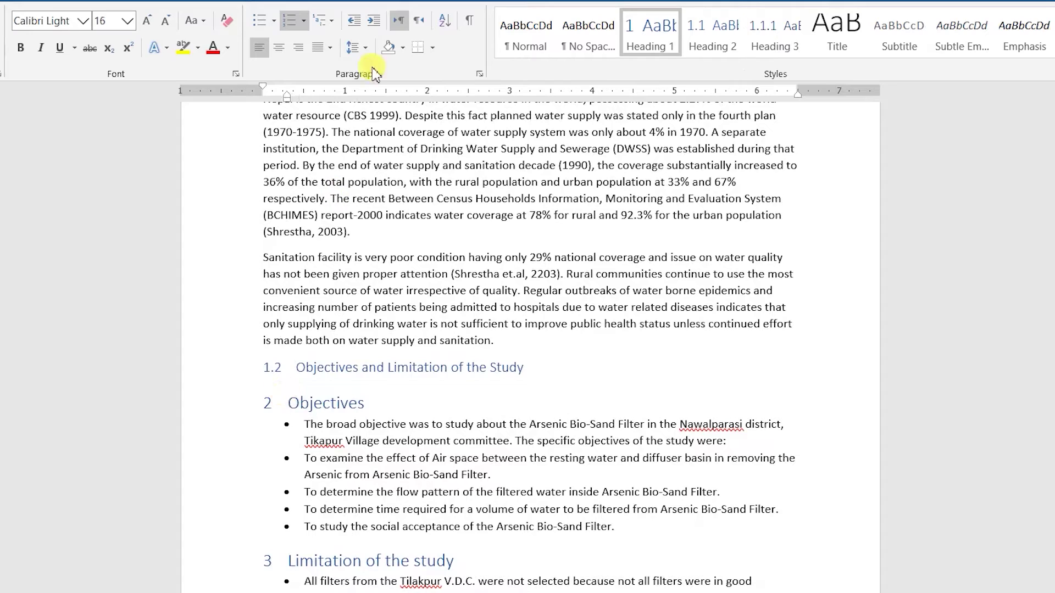
pyautogui.click(373, 22)
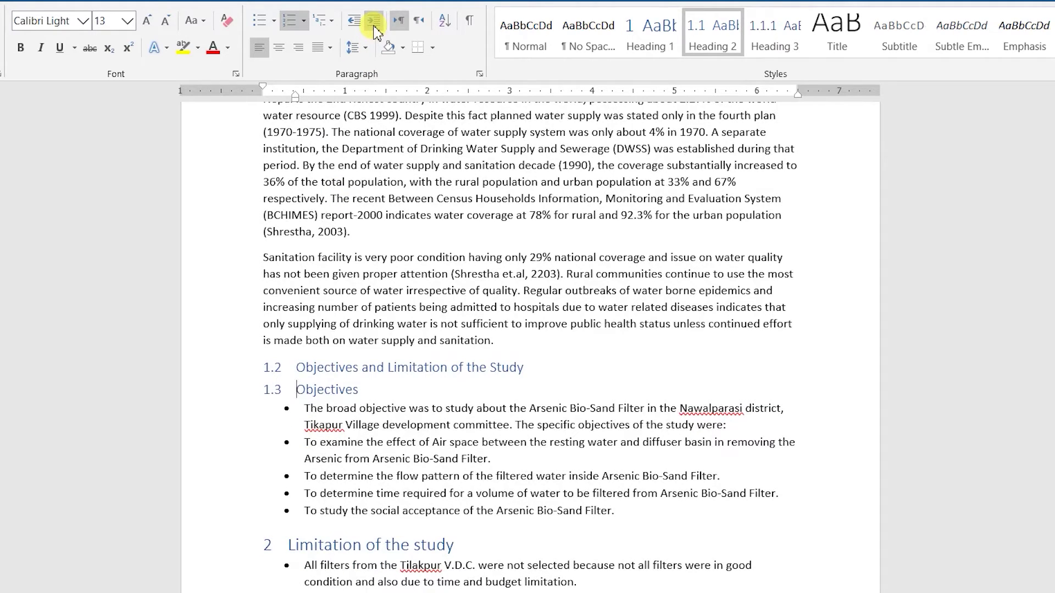
pyautogui.click(374, 25)
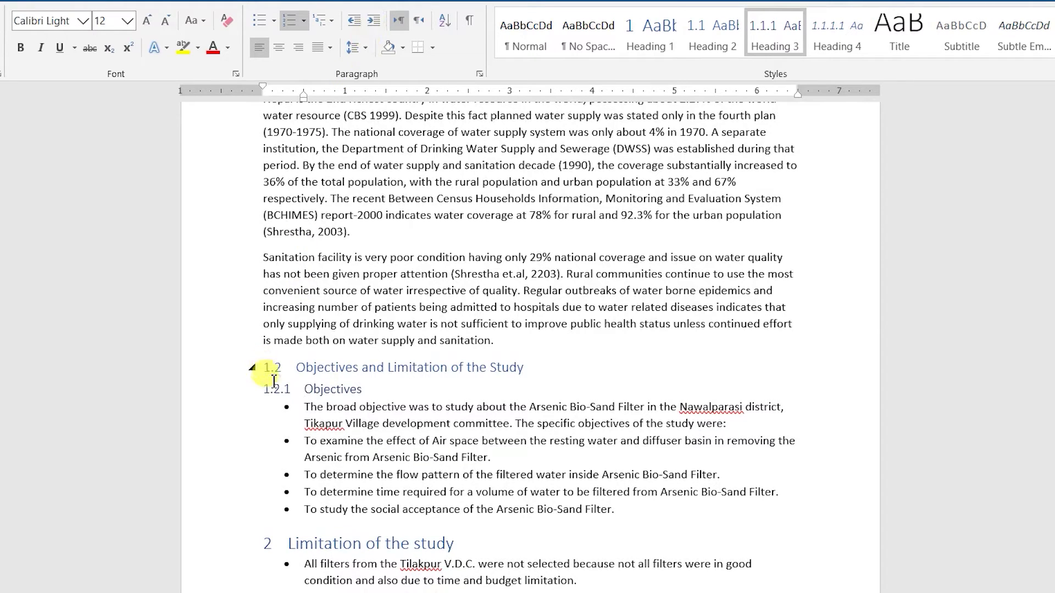
pyautogui.click(284, 549)
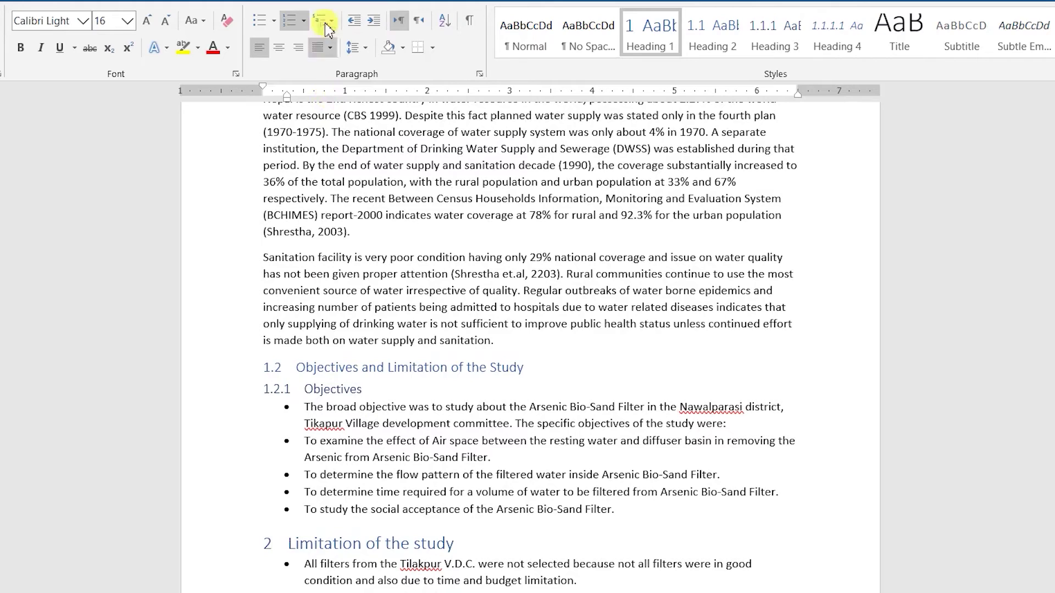
pyautogui.click(373, 22)
pyautogui.click(373, 22)
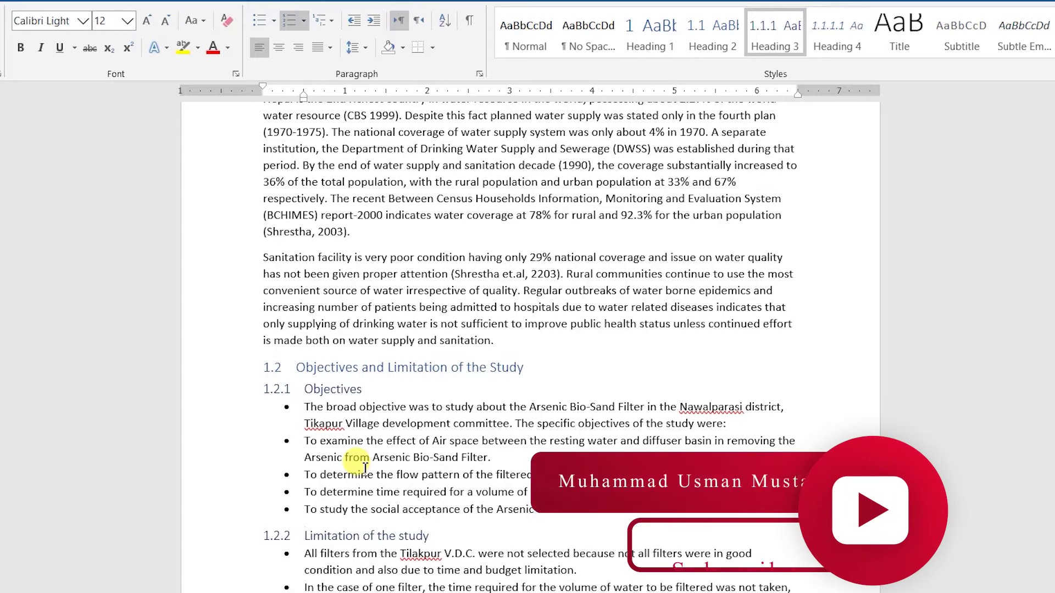
# Step: Define a new multilevel list for the headings, with CHAPTER placed before the level 1 number
pyautogui.scroll(3, 511, 385)
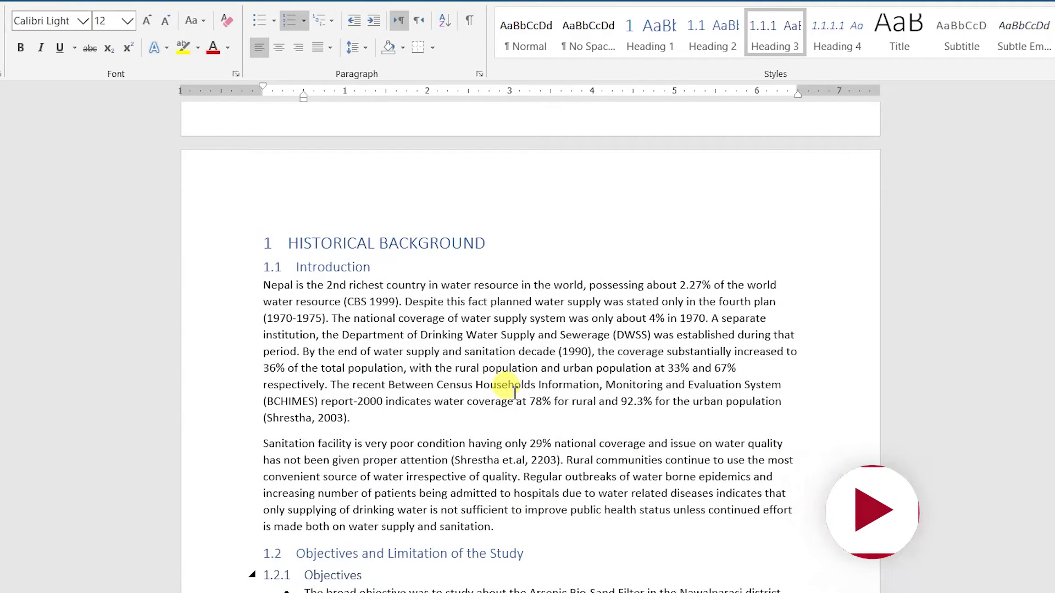
pyautogui.moveTo(282, 225)
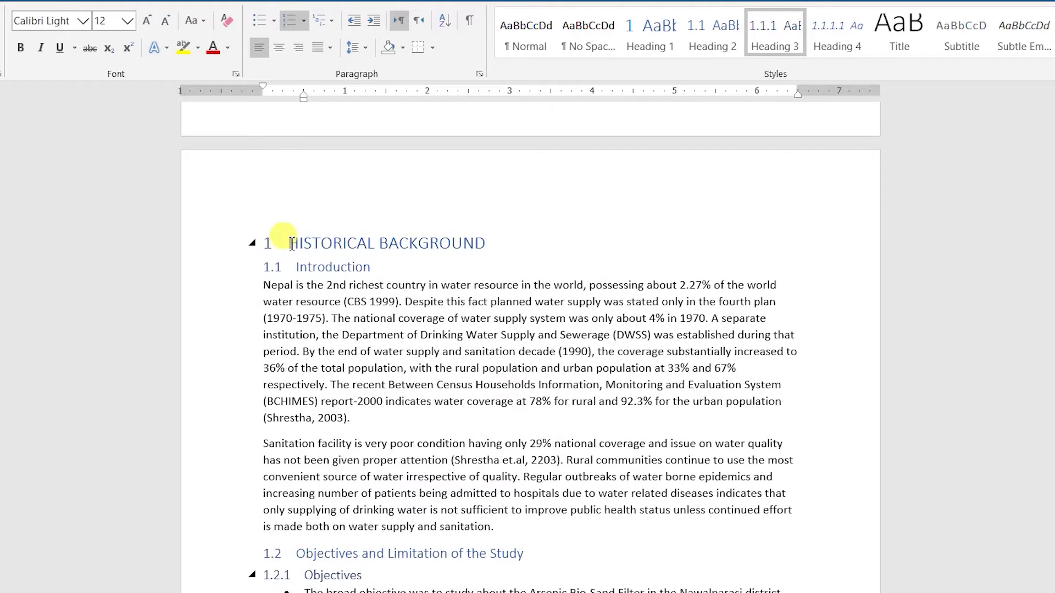
pyautogui.click(328, 24)
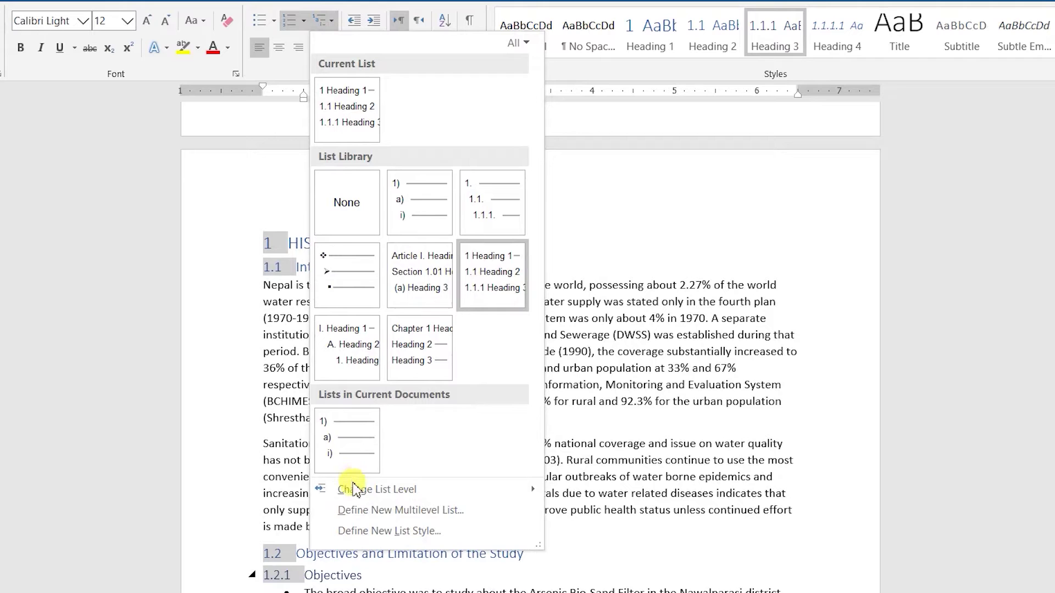
pyautogui.click(388, 511)
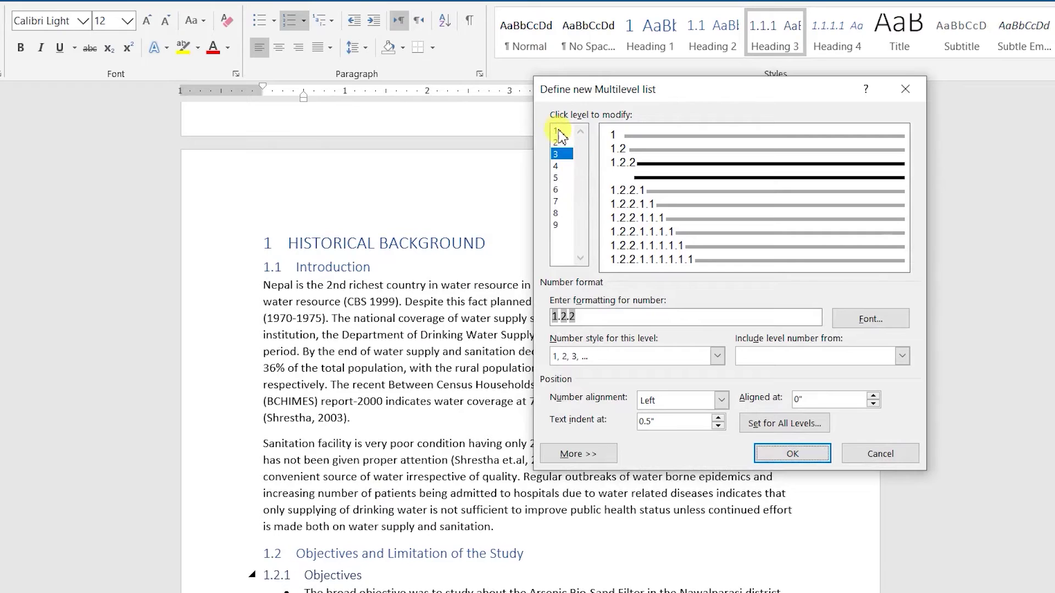
pyautogui.click(556, 132)
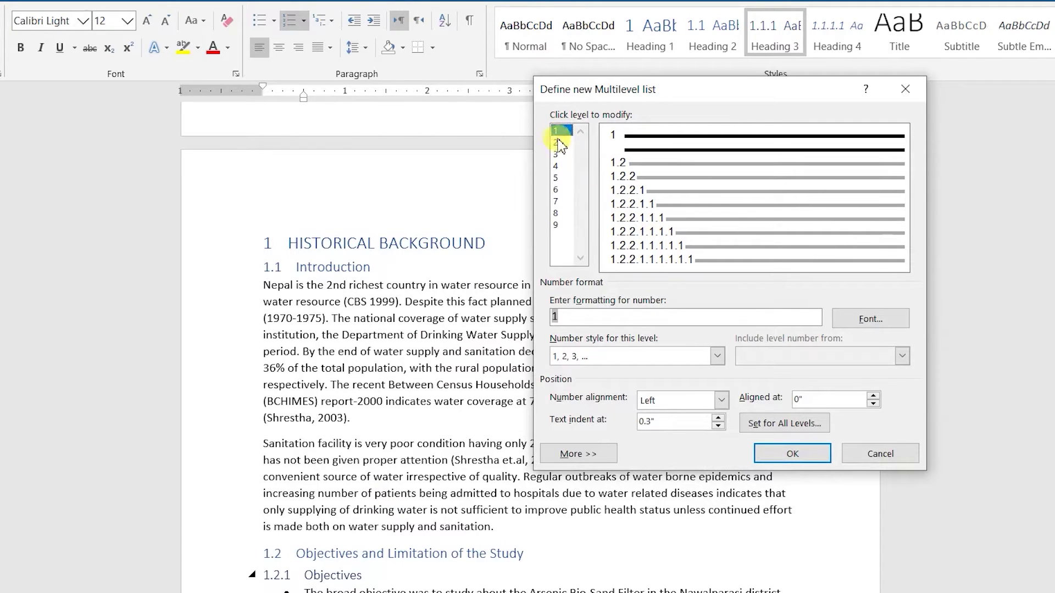
pyautogui.click(559, 142)
pyautogui.click(556, 154)
pyautogui.click(556, 166)
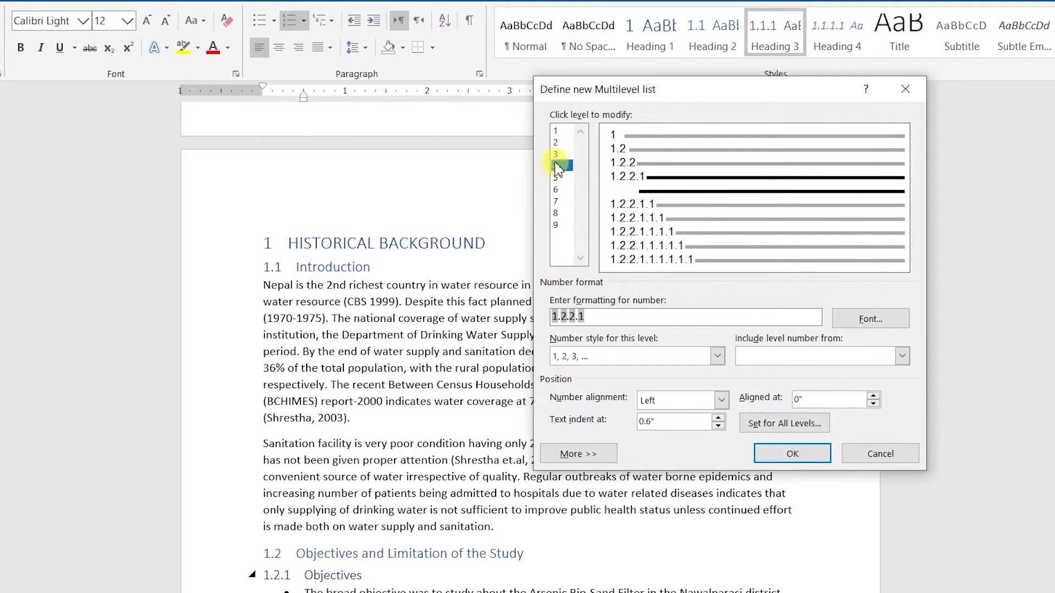
pyautogui.click(565, 132)
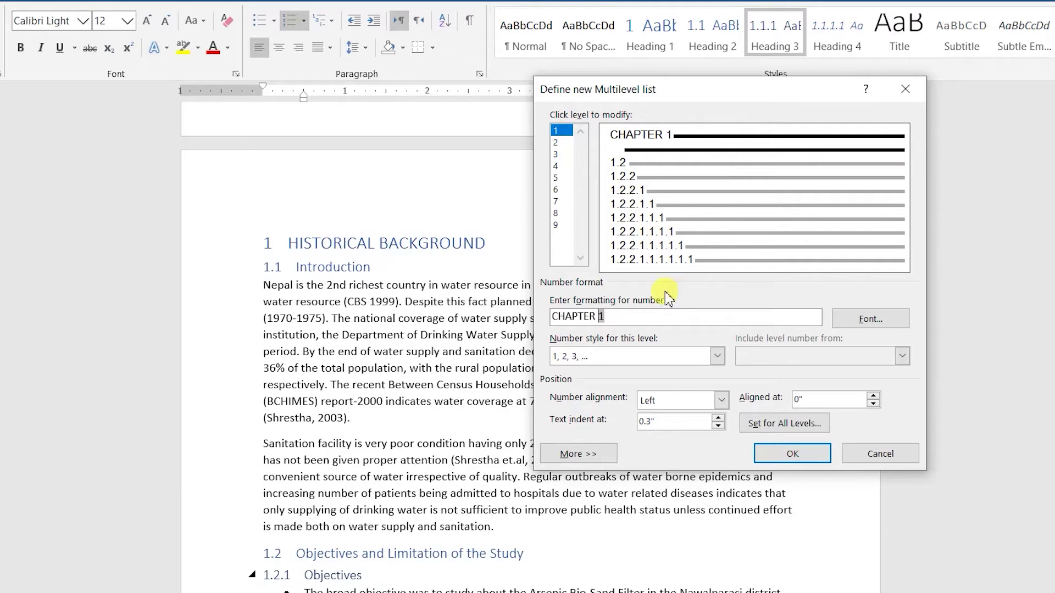
# Step: Set the level 1 number font to Times New Roman, Bold, size 16, and apply the list definition to the headings
pyautogui.click(864, 320)
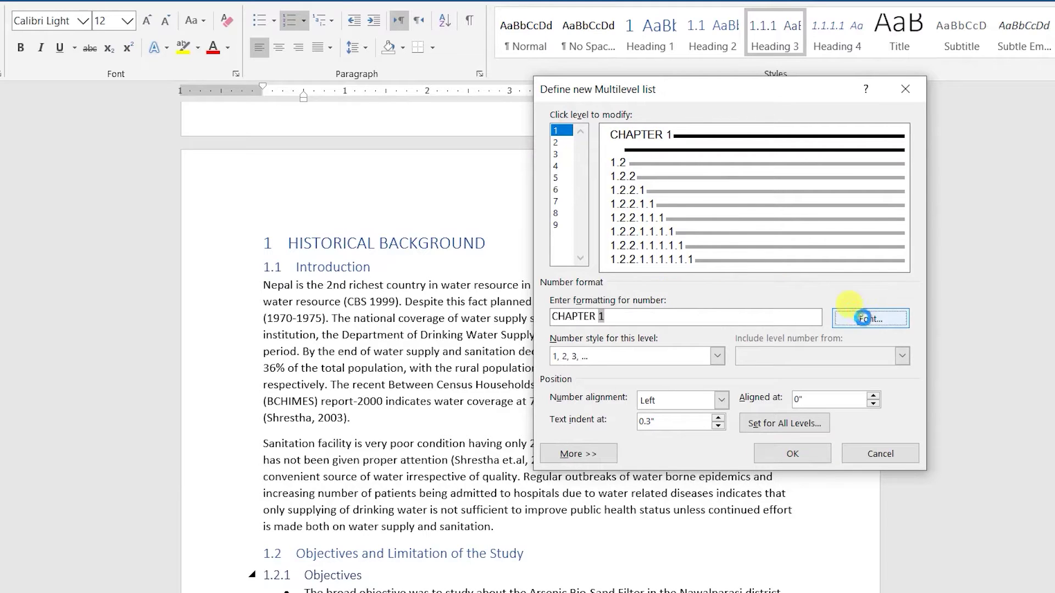
pyautogui.click(454, 155)
pyautogui.click(510, 156)
pyautogui.write('tim')
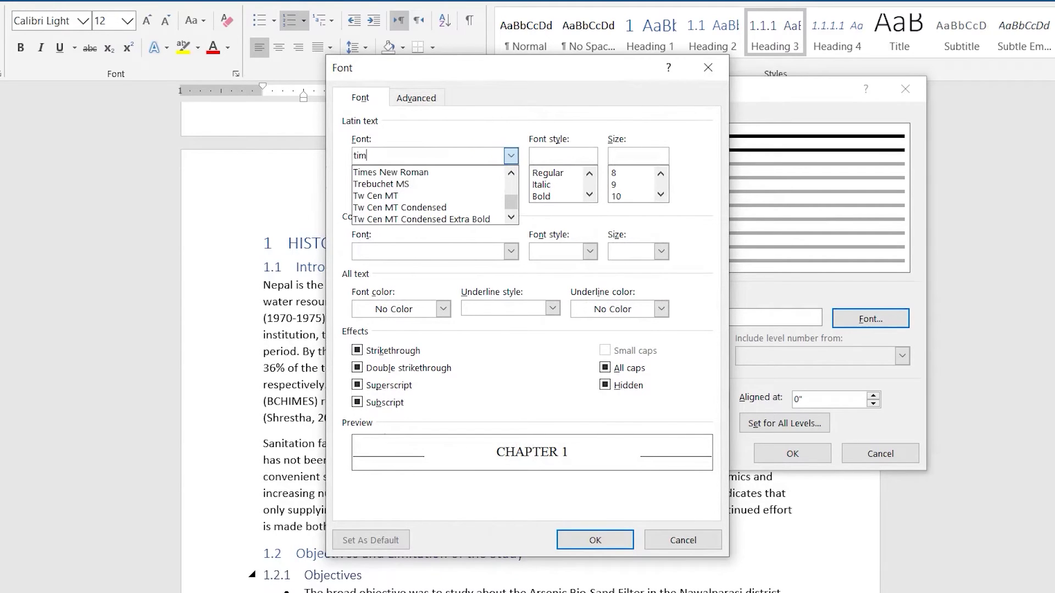
pyautogui.click(483, 171)
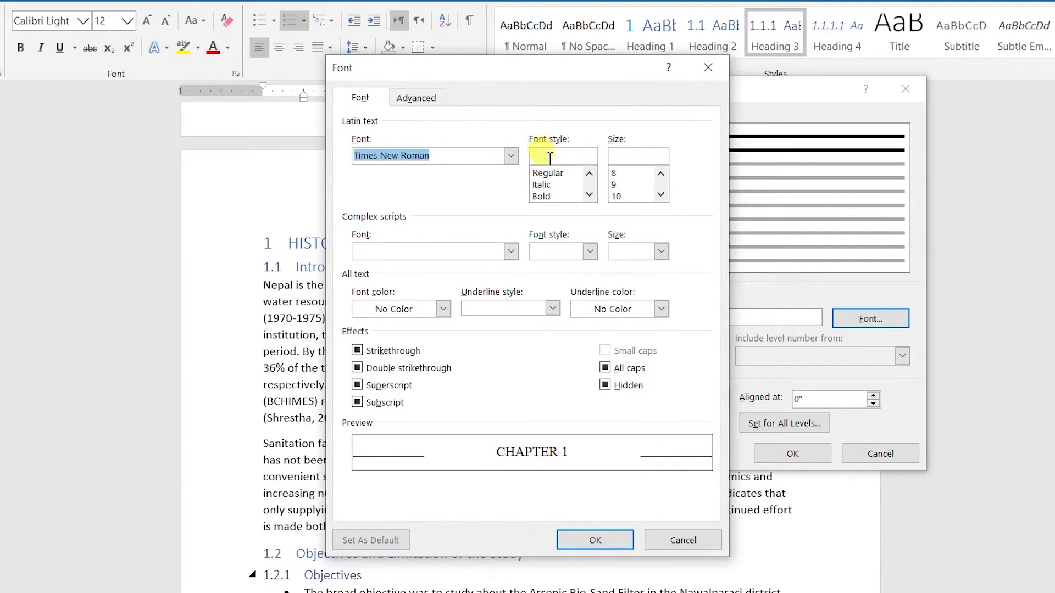
pyautogui.click(541, 196)
pyautogui.click(621, 156)
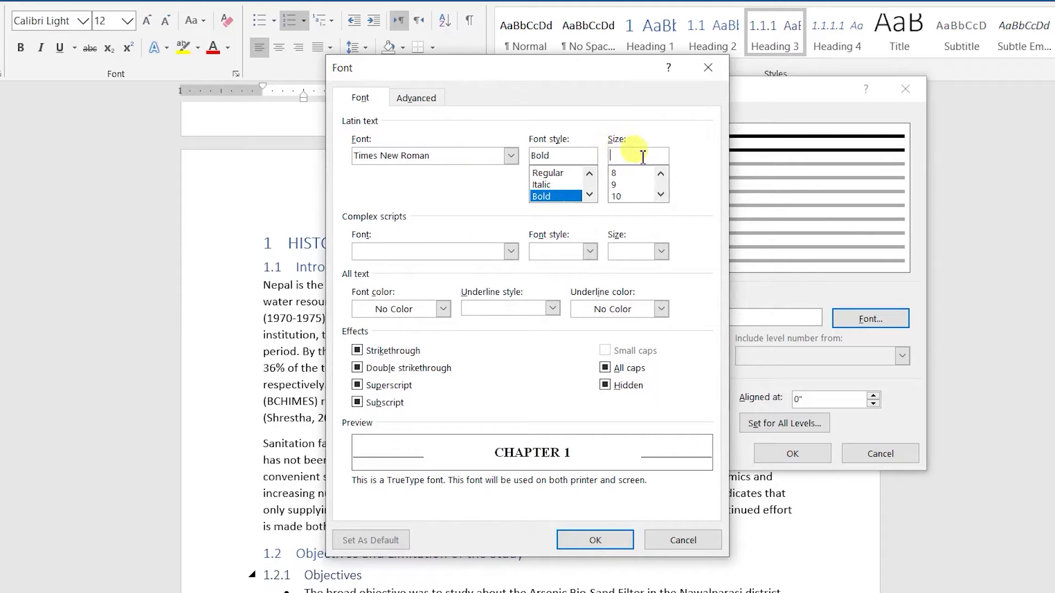
pyautogui.write('16')
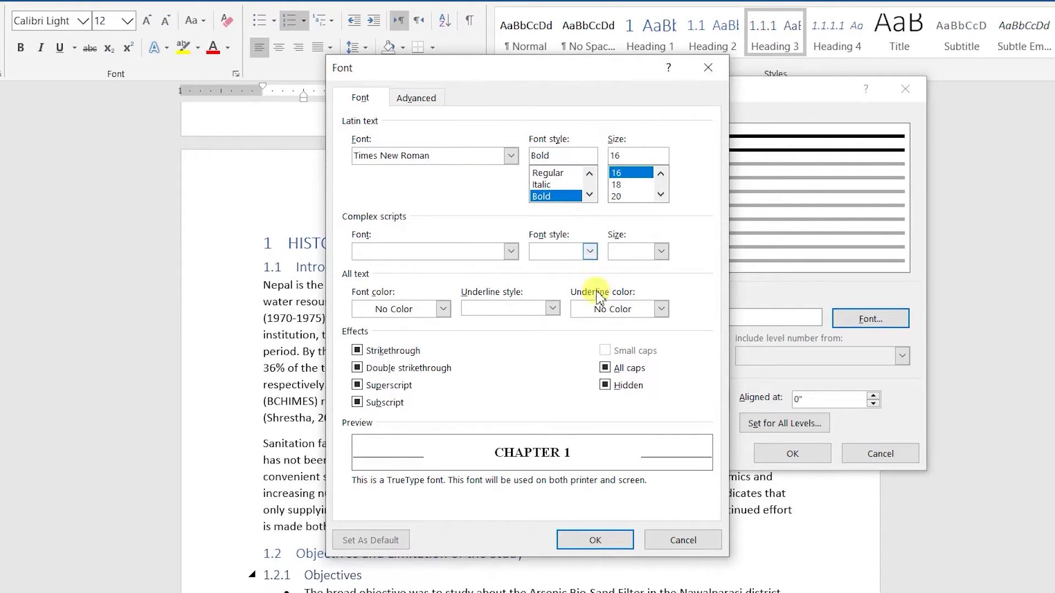
pyautogui.click(595, 539)
pyautogui.click(795, 456)
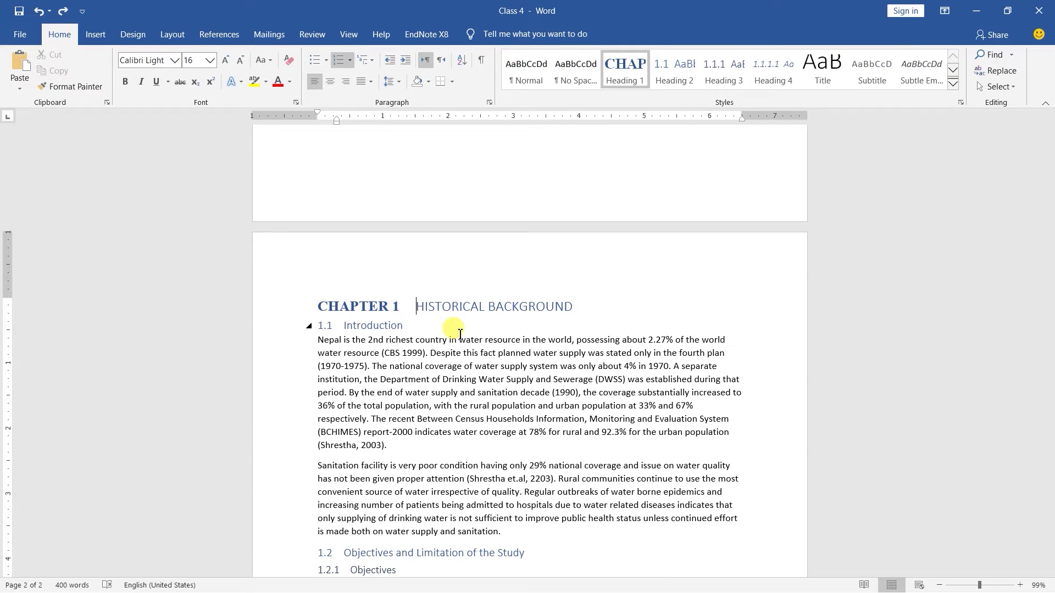
# Step: Reopen the headings' multilevel list definition and start level 1 numbering at 2, with changes applied to the whole list
pyautogui.click(365, 71)
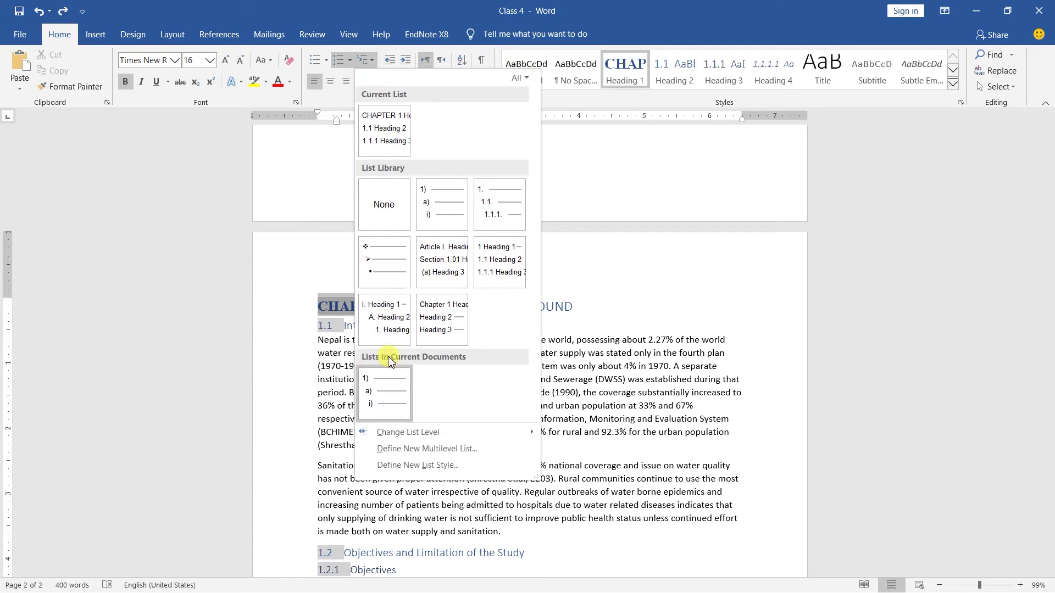
pyautogui.click(423, 450)
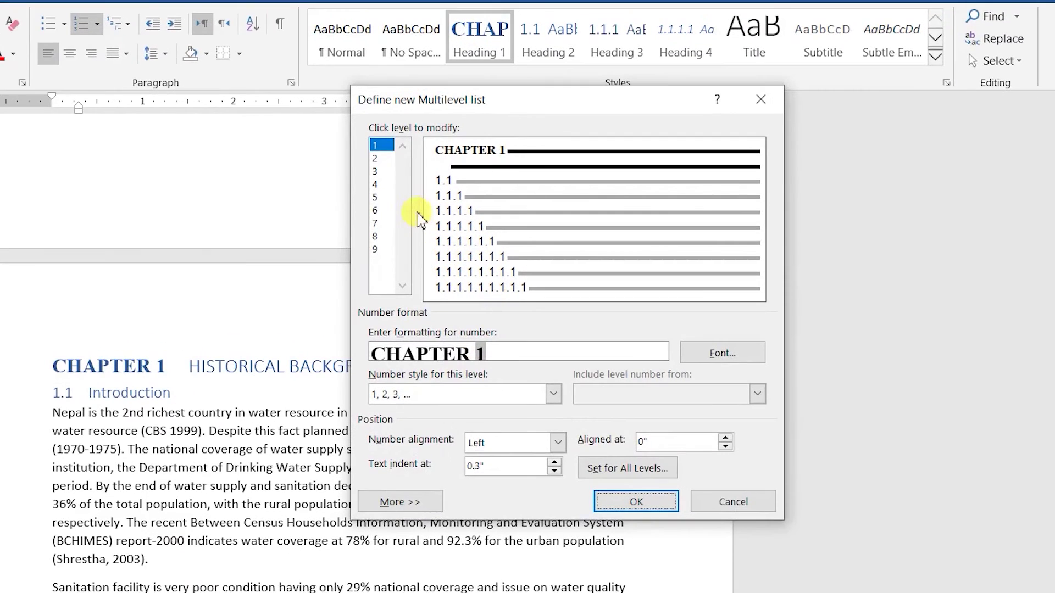
pyautogui.click(379, 159)
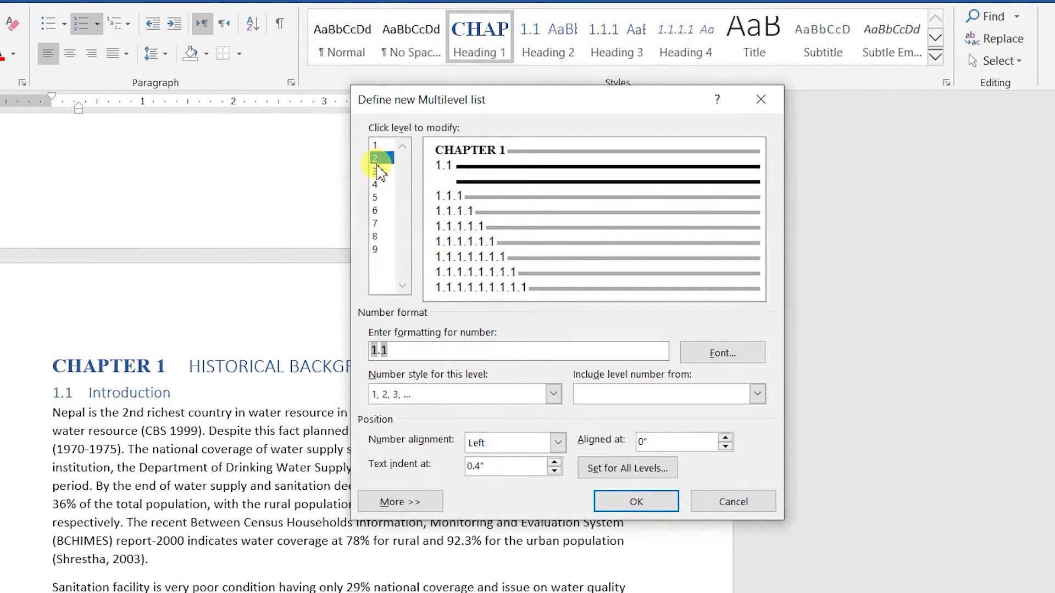
pyautogui.click(375, 145)
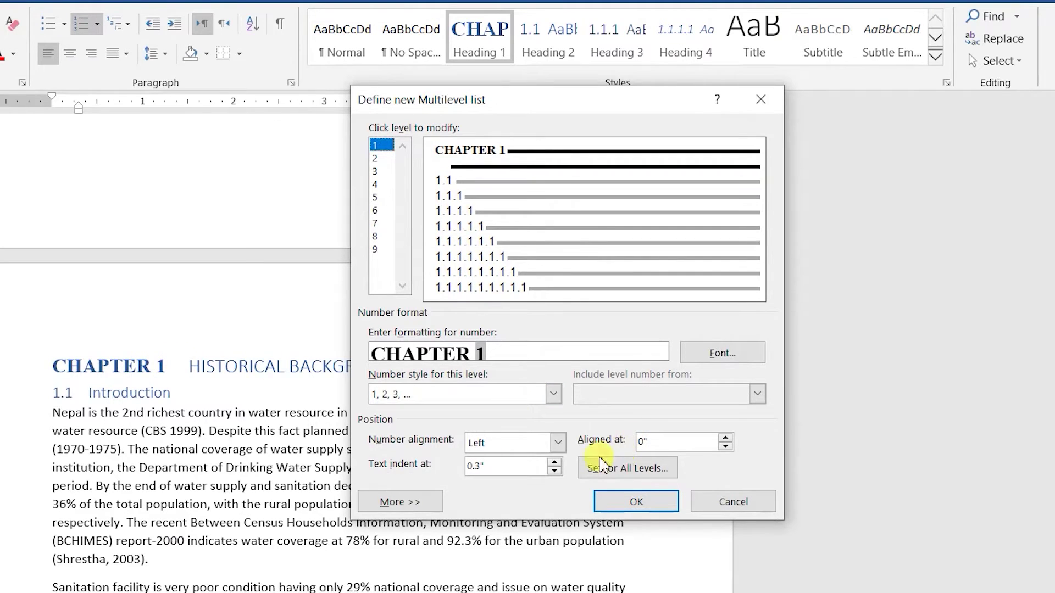
pyautogui.click(401, 501)
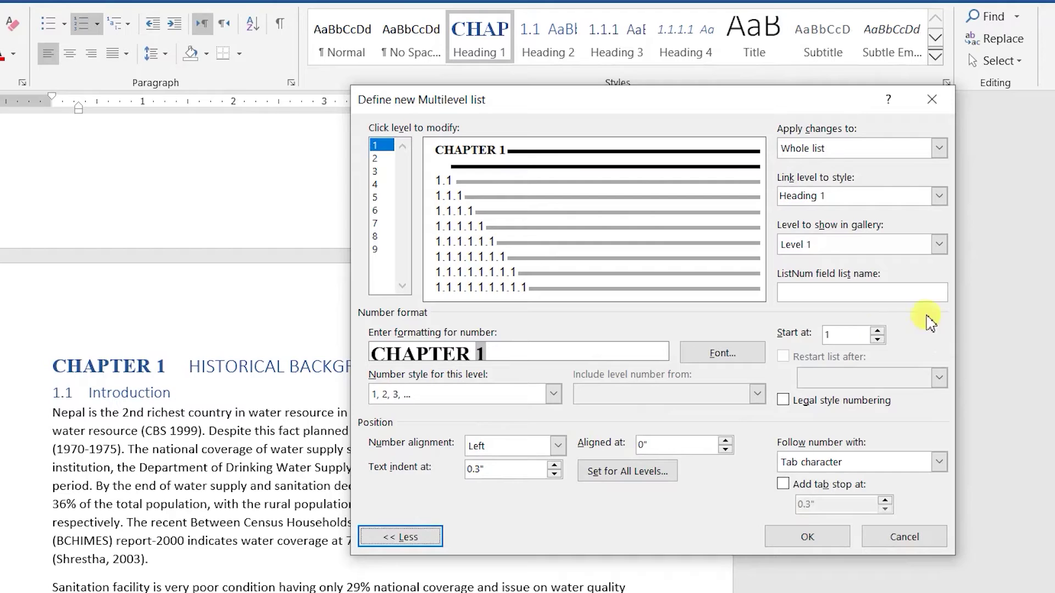
pyautogui.click(879, 330)
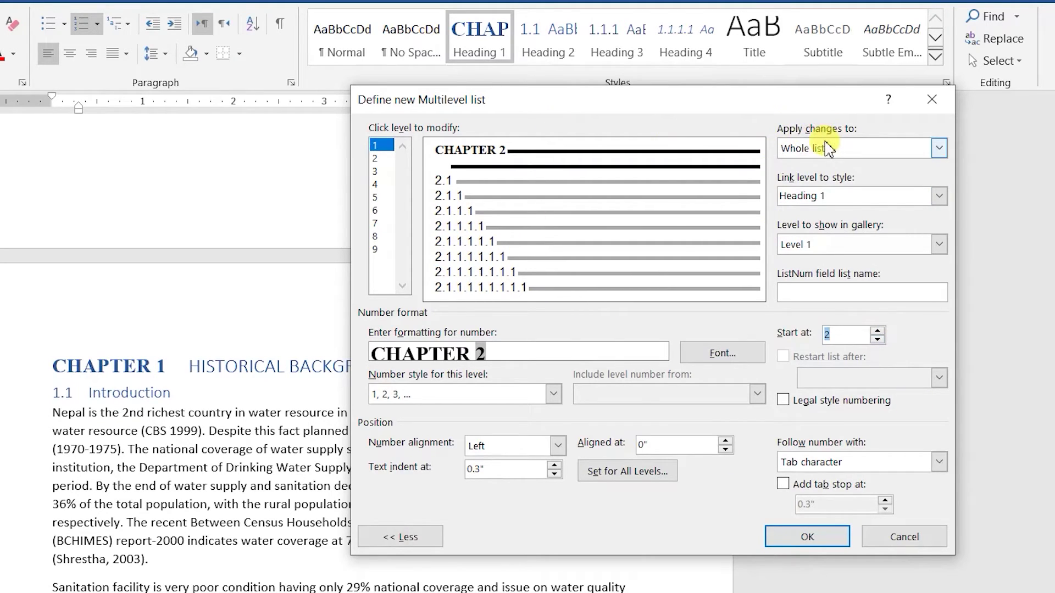
pyautogui.click(825, 147)
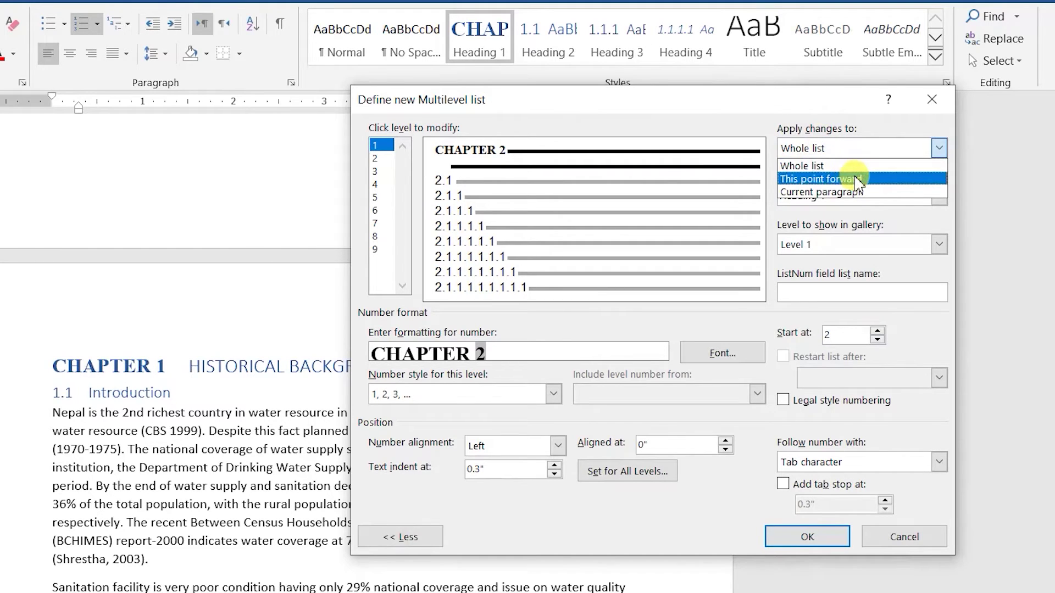
pyautogui.click(825, 165)
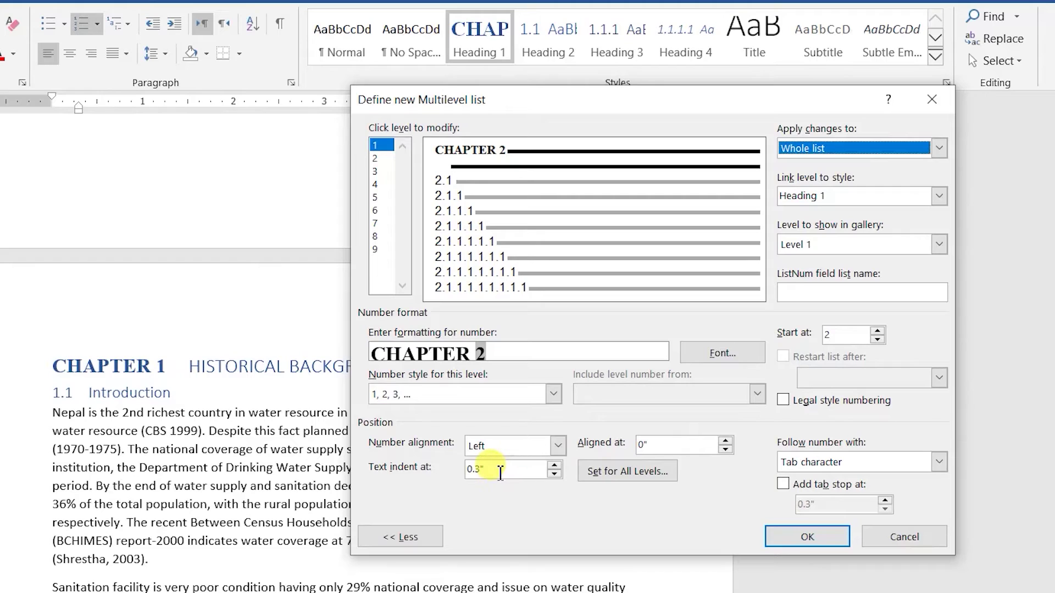
# Step: Set the level 1 text indent to 1" with a tab character following the number, and apply the list definition
pyautogui.click(558, 470)
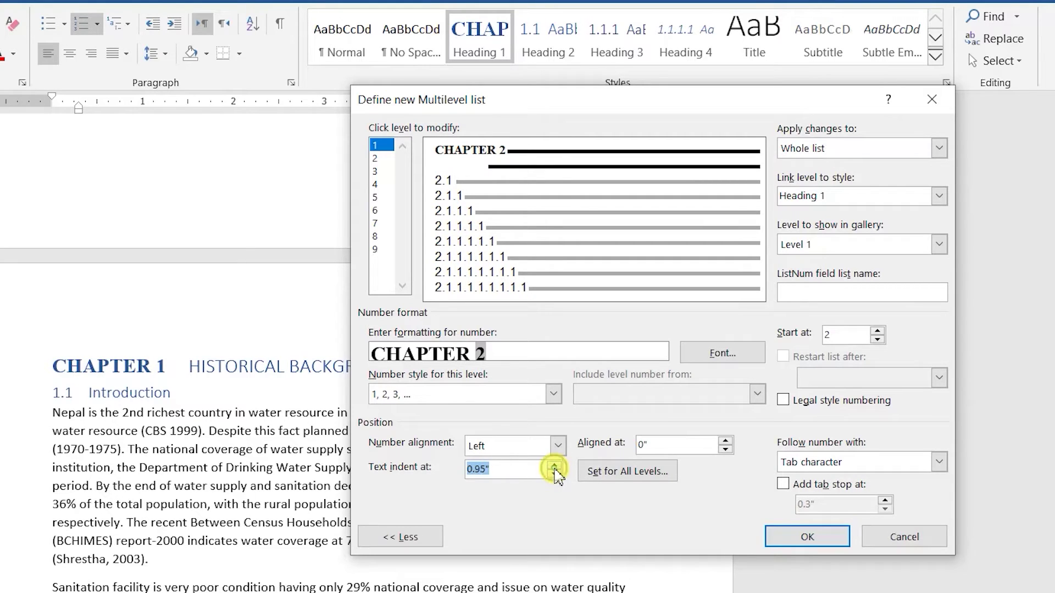
pyautogui.click(819, 468)
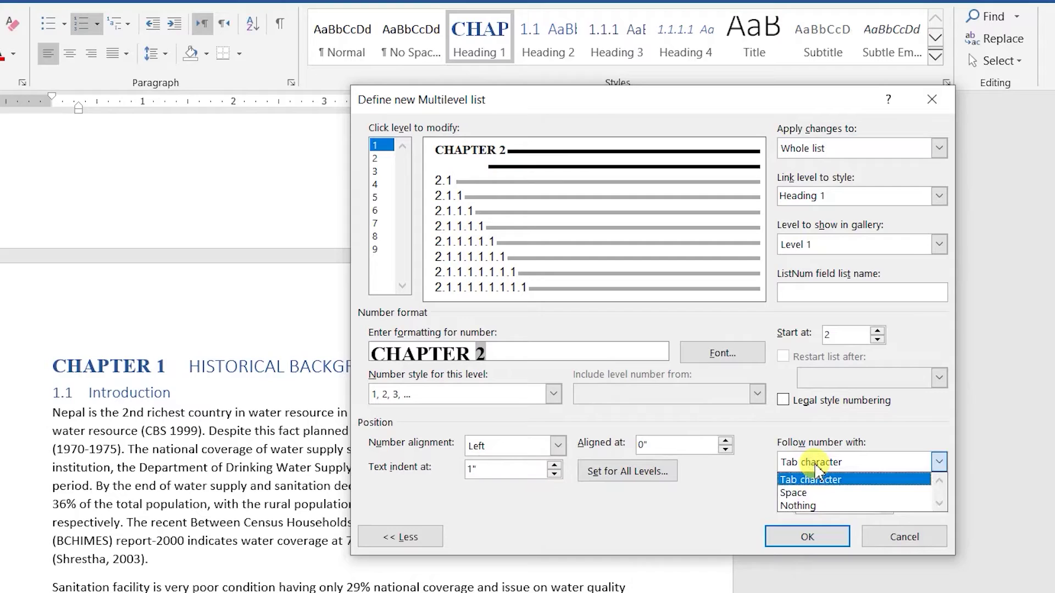
pyautogui.click(818, 472)
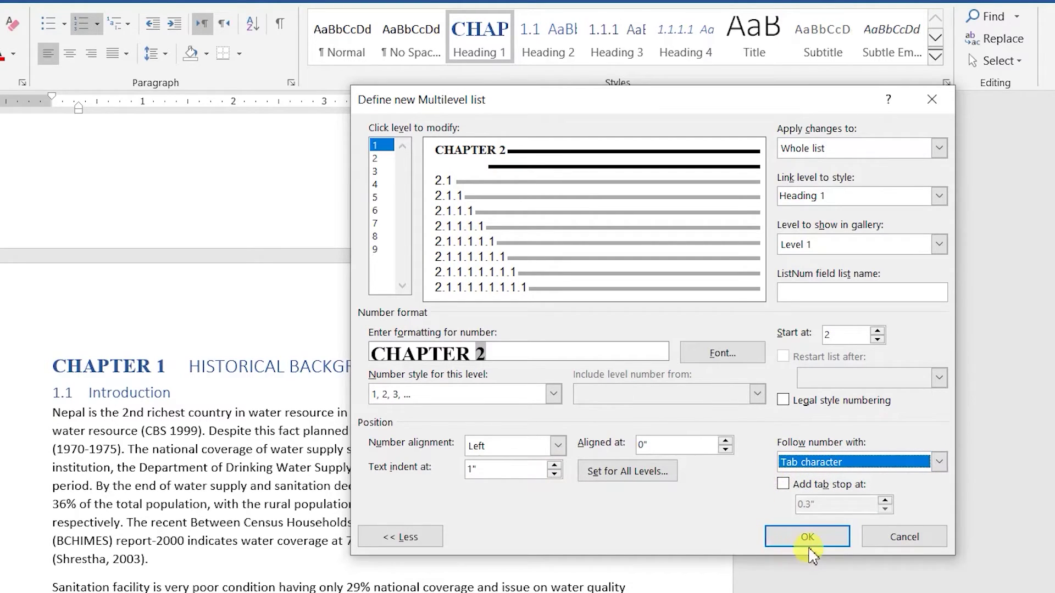
pyautogui.click(810, 547)
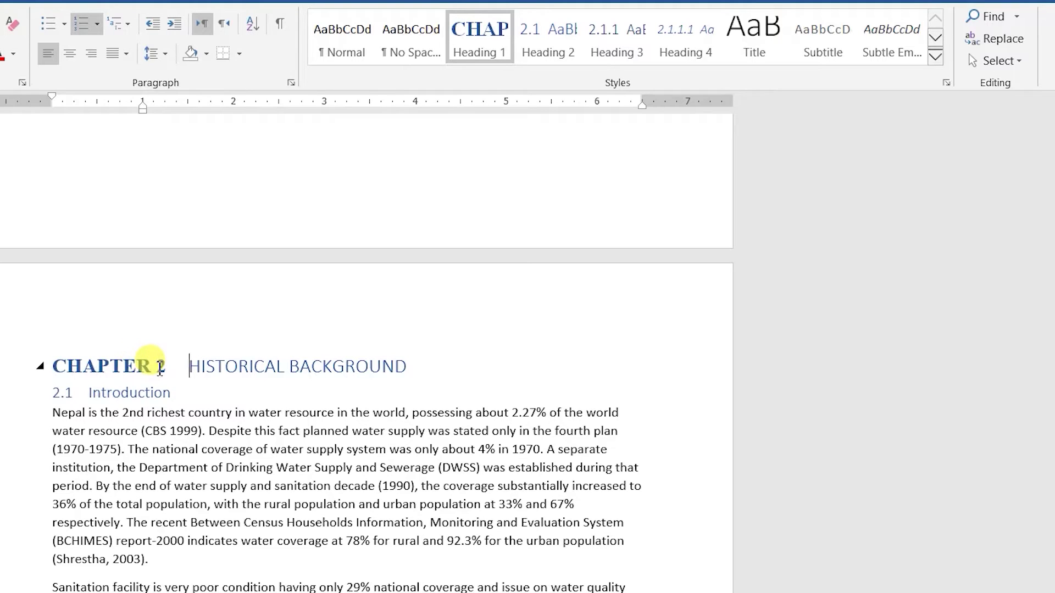
# Step: Redefine the multilevel list with a level 1 text indent of 4" and apply it to the chapter heading
pyautogui.click(116, 25)
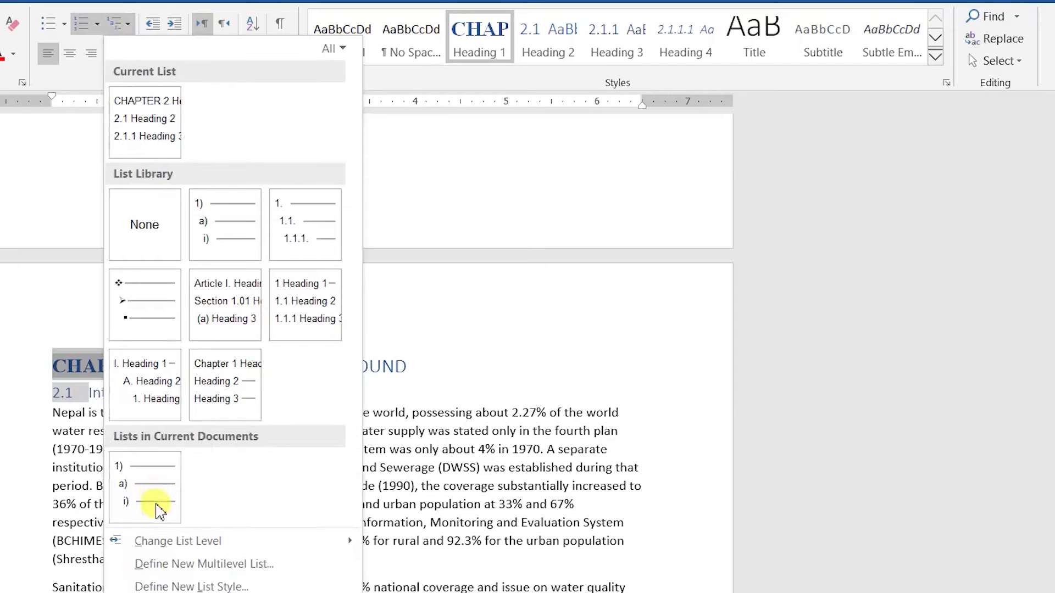
pyautogui.click(161, 565)
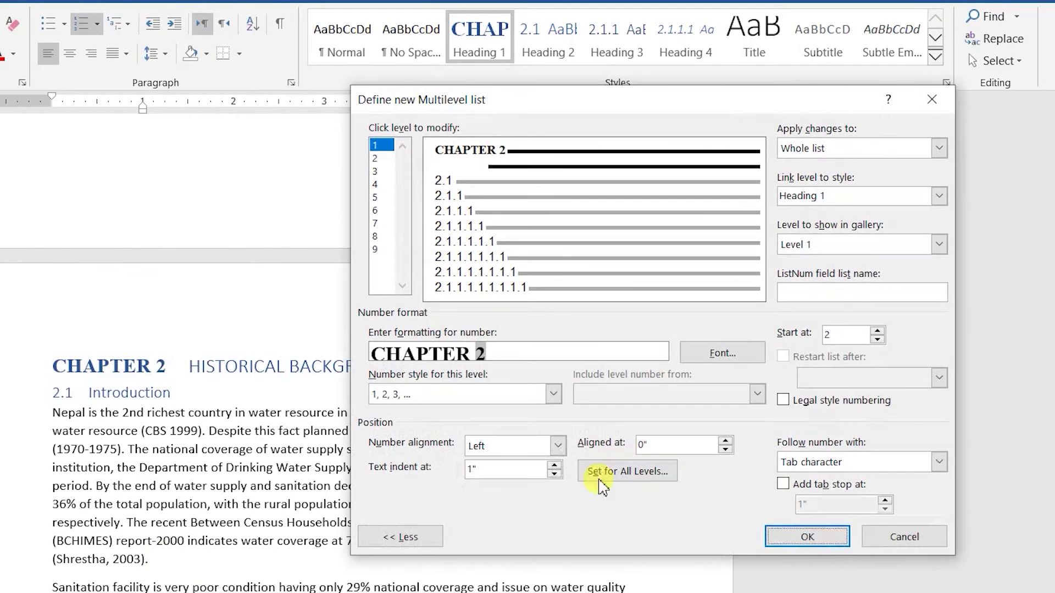
pyautogui.moveTo(508, 471); pyautogui.dragTo(452, 481)
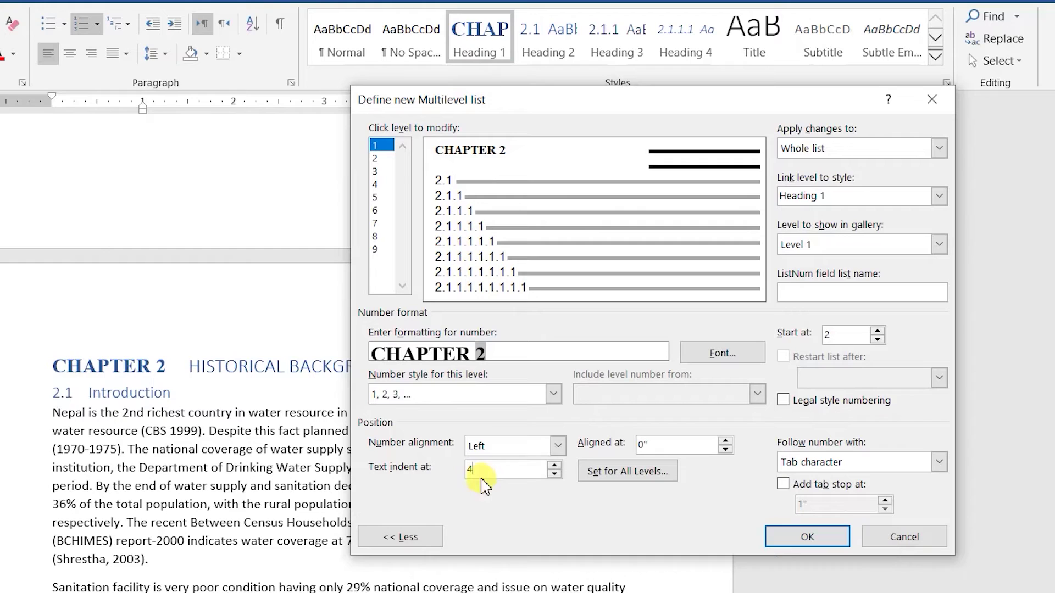
pyautogui.click(799, 538)
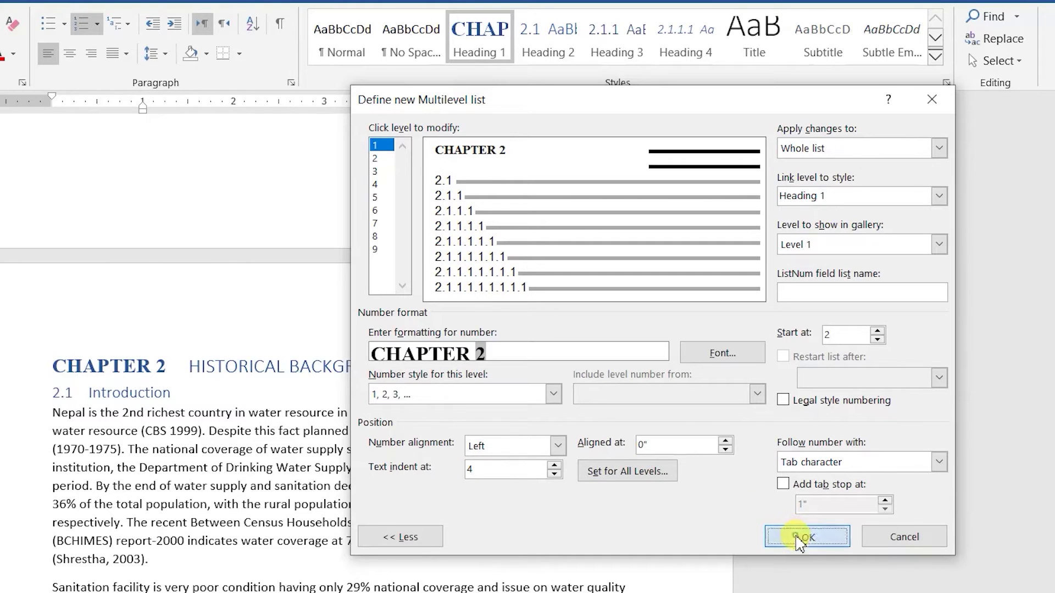
pyautogui.click(405, 364)
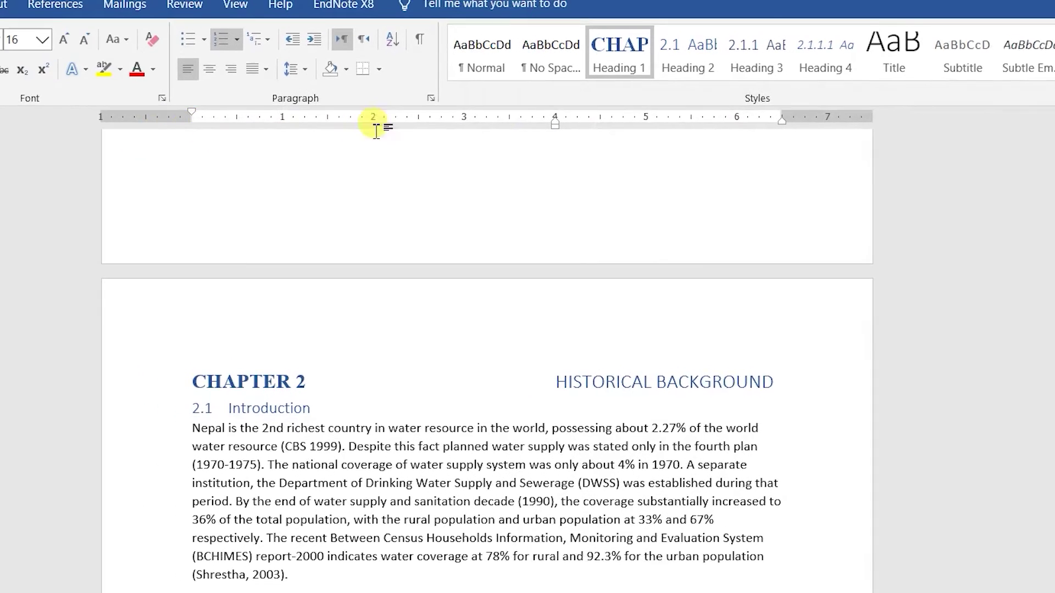
# Step: Check the ruler display setting and where the HISTORICAL BACKGROUND heading text starts along the ruler
pyautogui.click(328, 15)
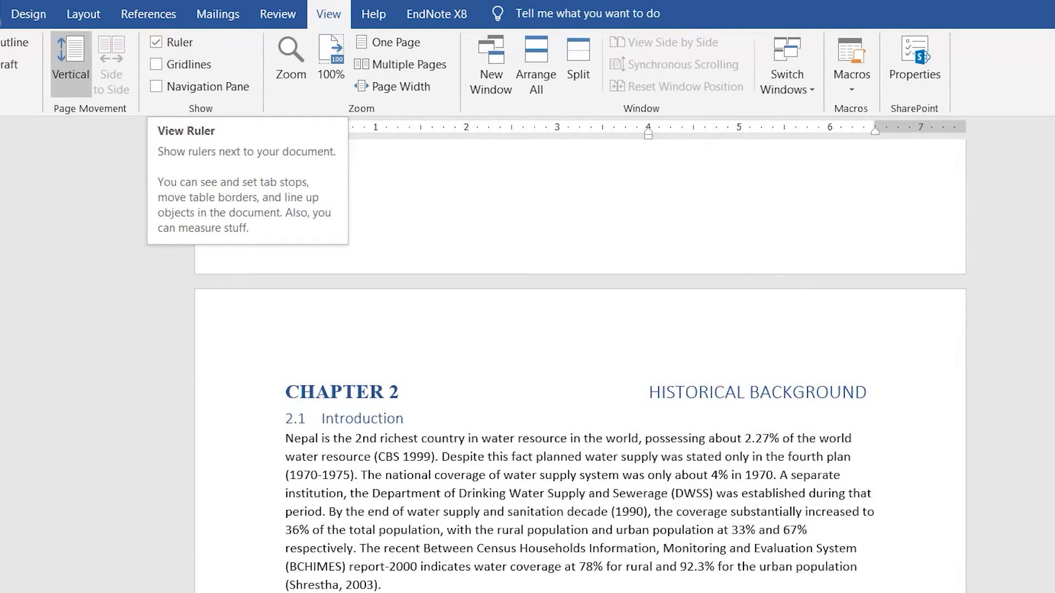
pyautogui.click(0, 14)
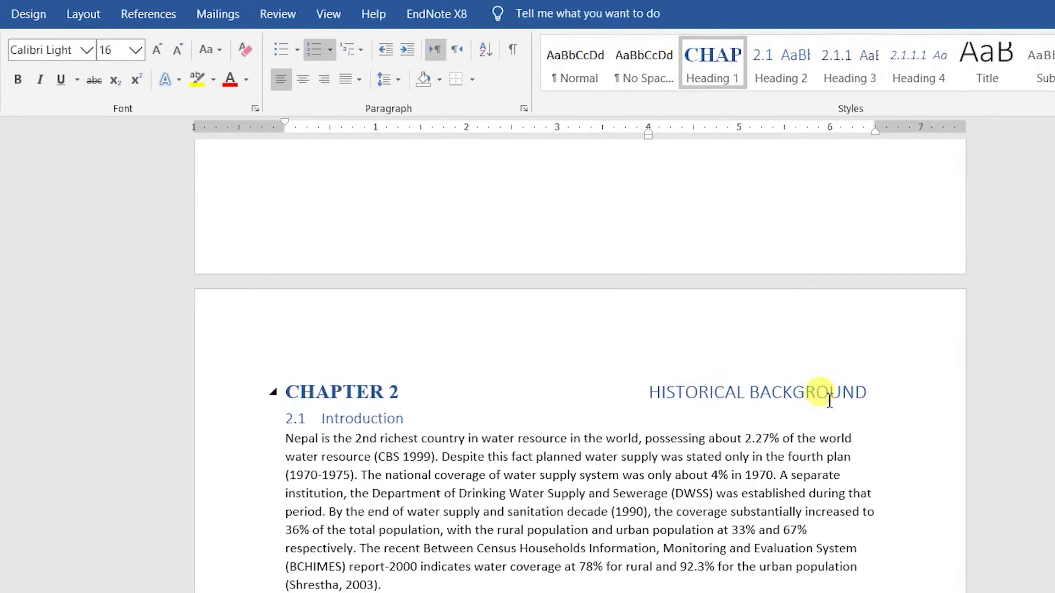
pyautogui.click(653, 403)
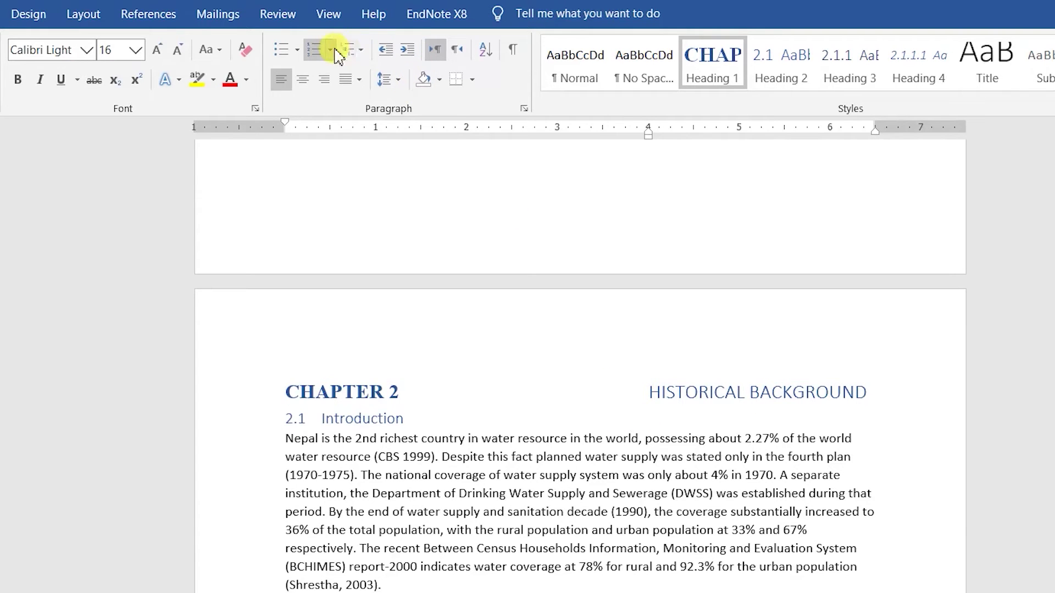
# Step: Change the level 1 text indent of the multilevel list to 2" and apply the definition
pyautogui.click(366, 51)
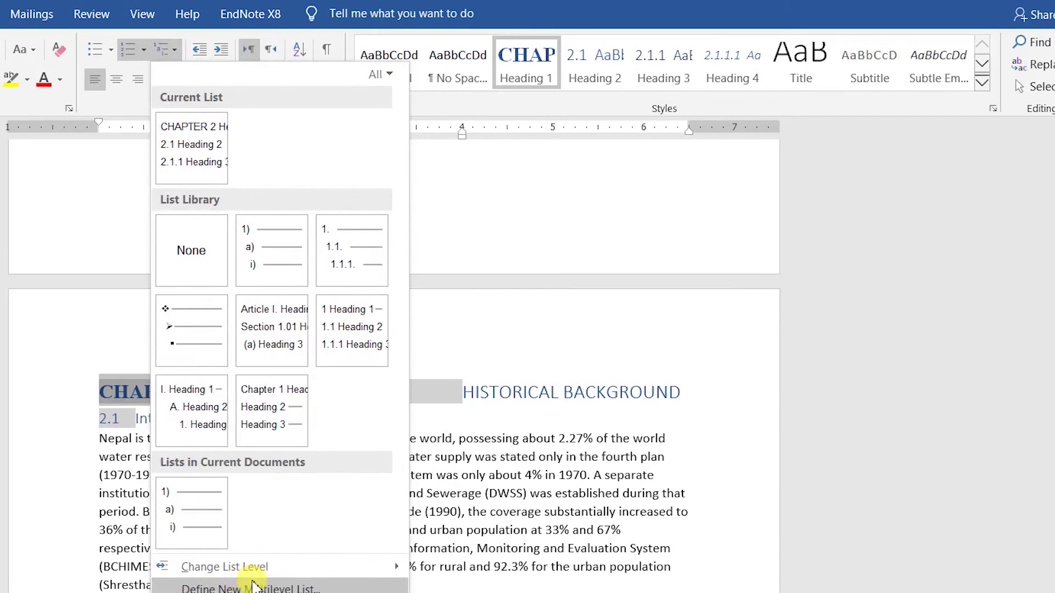
pyautogui.click(253, 587)
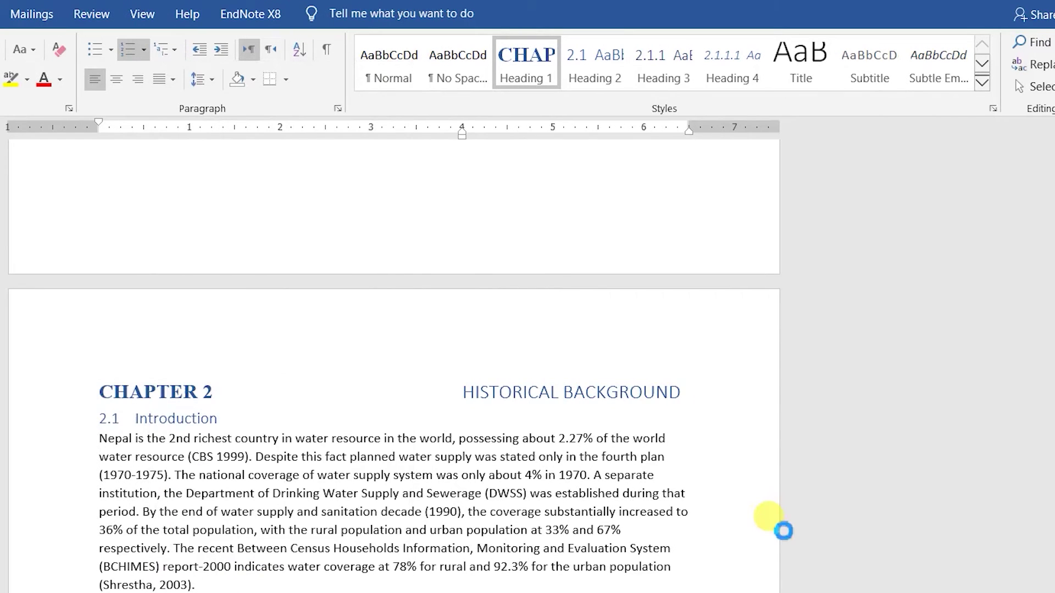
pyautogui.doubleClick(528, 492)
pyautogui.write('4')
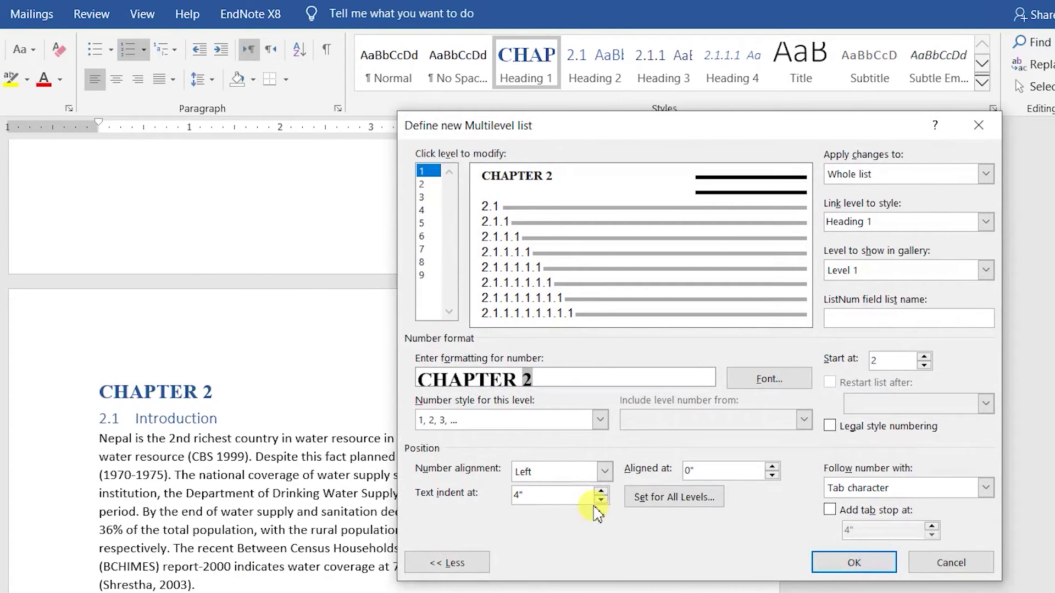
pyautogui.press('BackSpace')
pyautogui.press('BackSpace')
pyautogui.write('2')
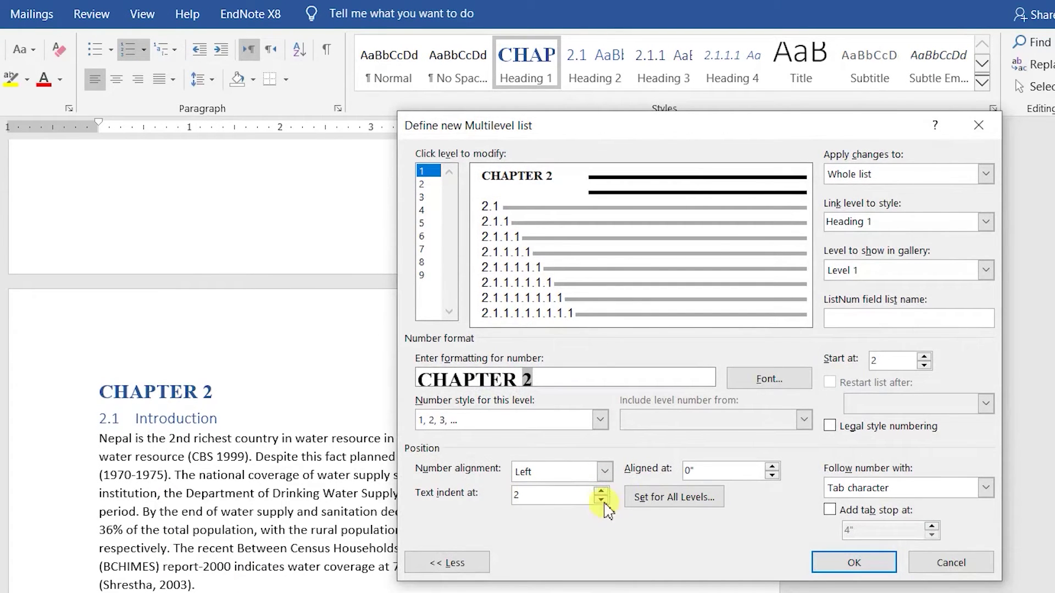
pyautogui.click(852, 559)
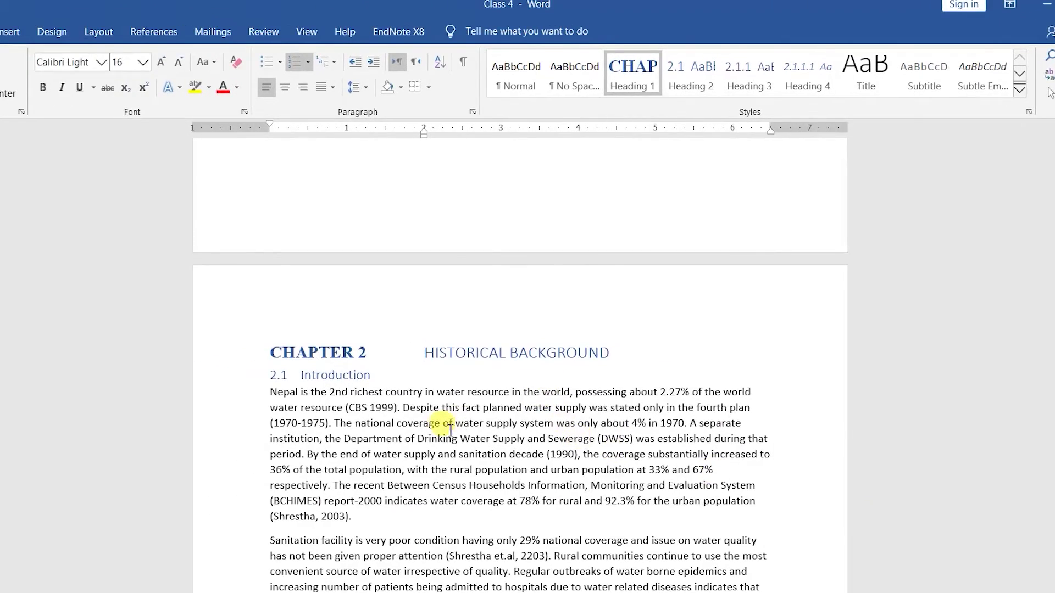
# Step: Add a Literature paragraph after the last limitation bullet and format it with the Heading 1 style
pyautogui.scroll(-10, 448, 430)
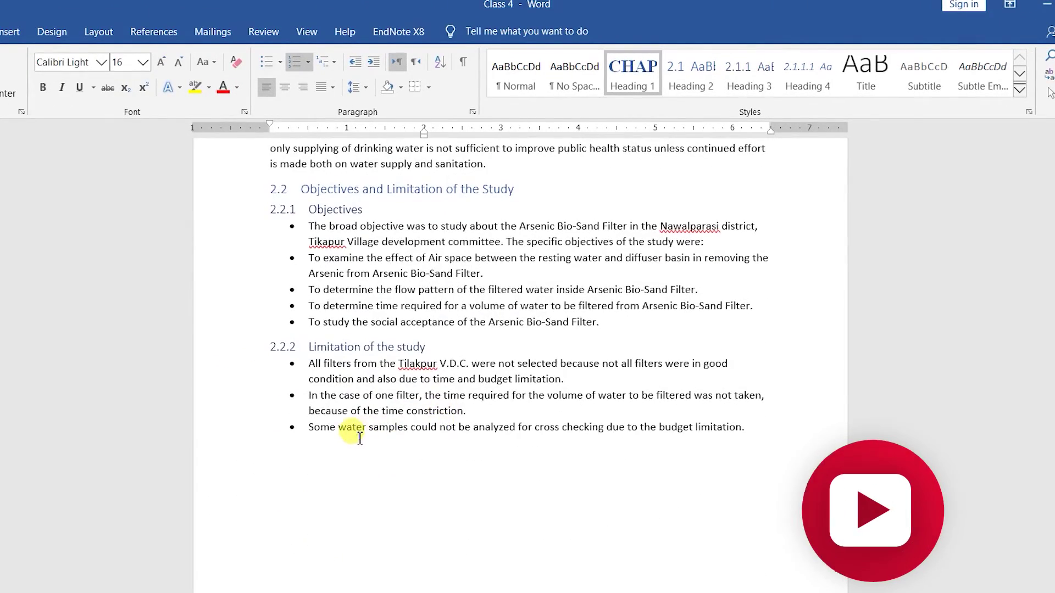
pyautogui.click(700, 431)
pyautogui.press('Return')
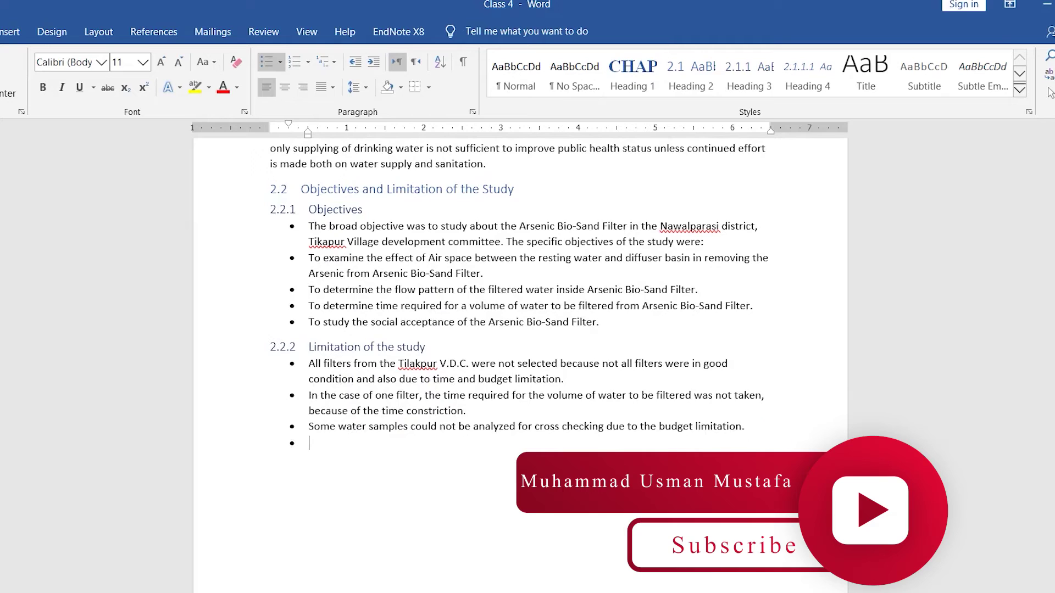
pyautogui.press('Return')
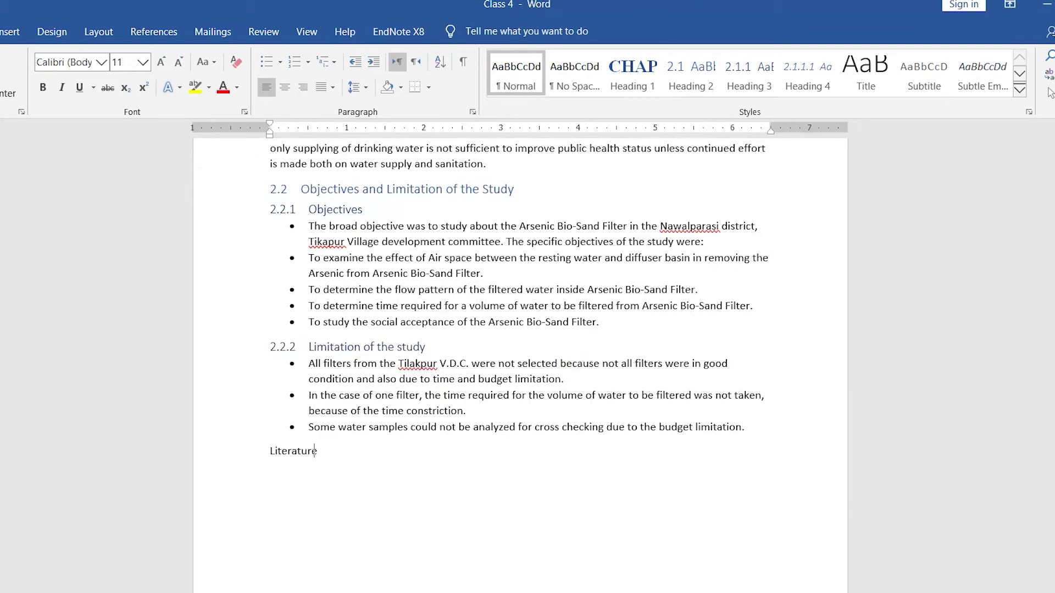
pyautogui.click(244, 455)
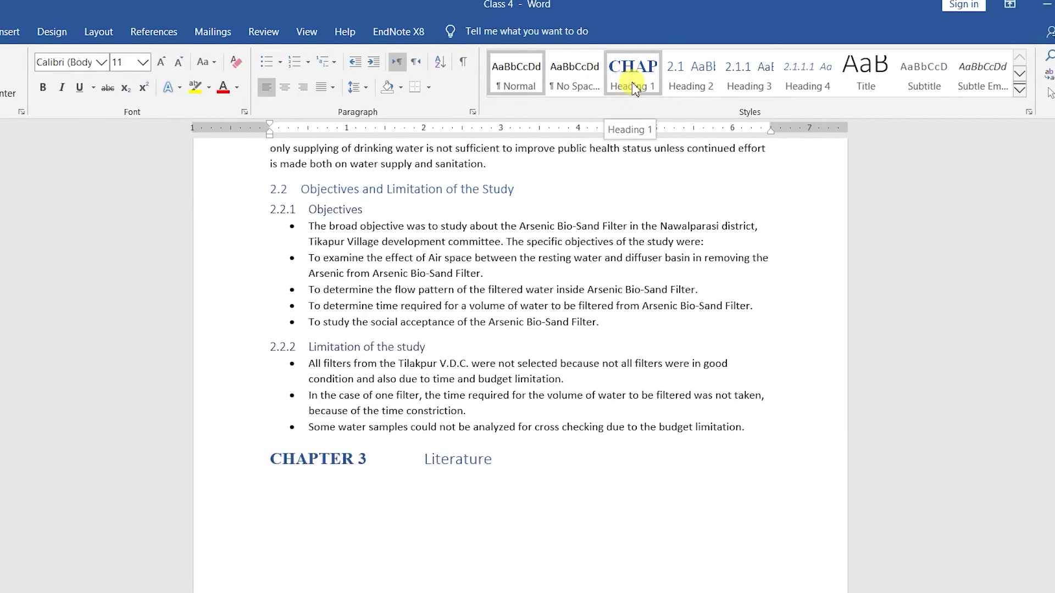
pyautogui.click(634, 88)
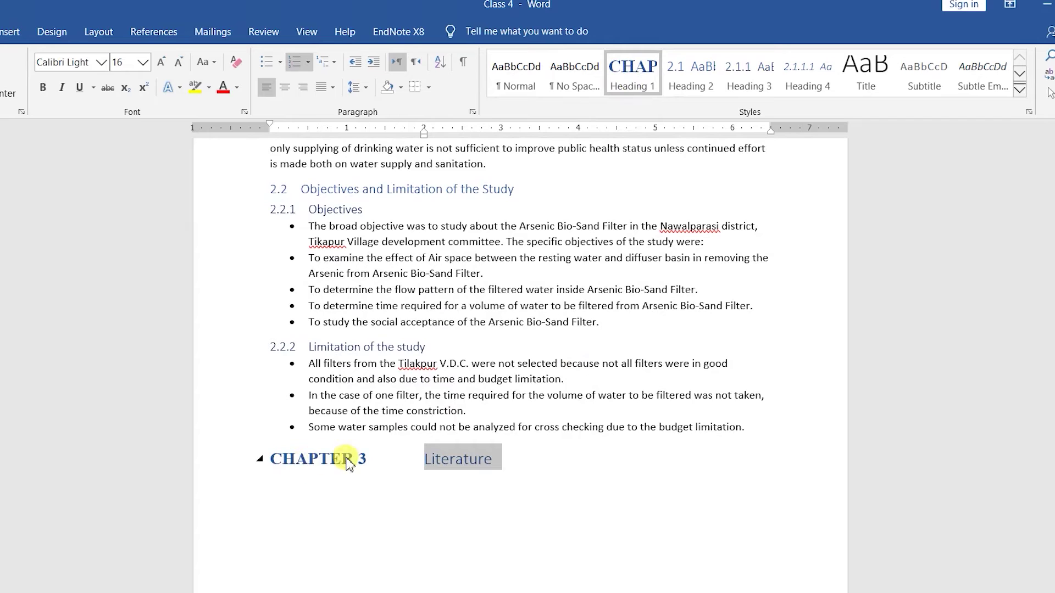
# Step: Demote the Literature heading from the first to the fourth list level
pyautogui.click(401, 467)
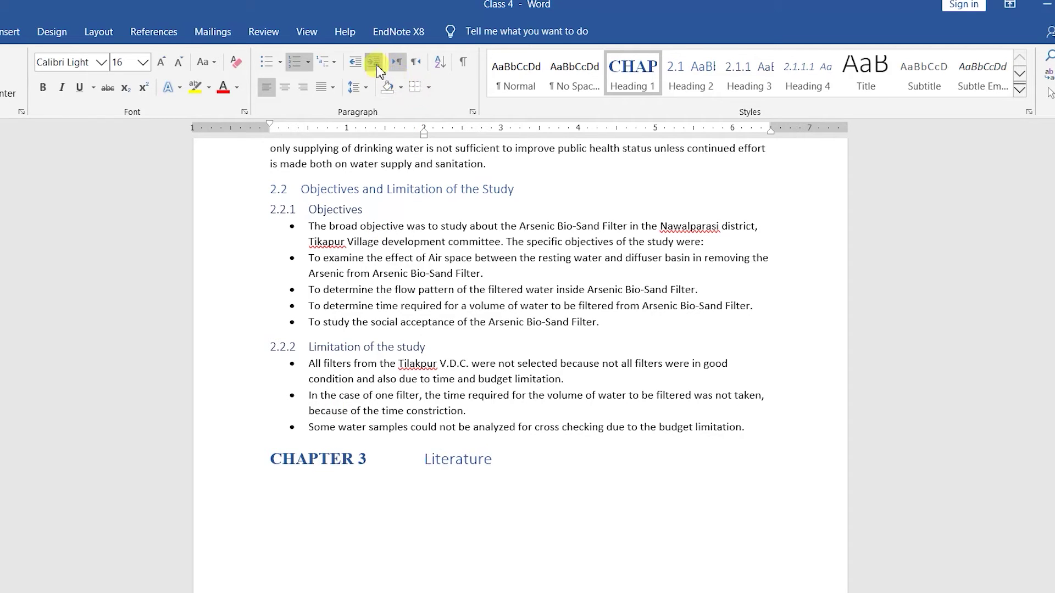
pyautogui.click(377, 64)
pyautogui.click(377, 64)
pyautogui.click(377, 65)
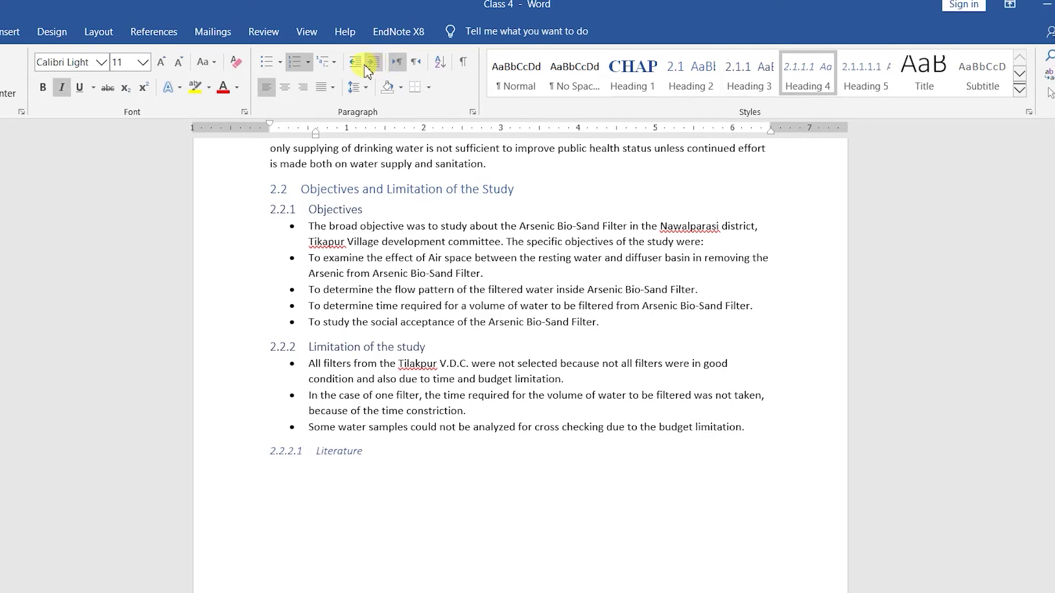
# Step: Promote the Literature heading back to the first list level
pyautogui.click(359, 64)
pyautogui.click(358, 65)
pyautogui.click(354, 62)
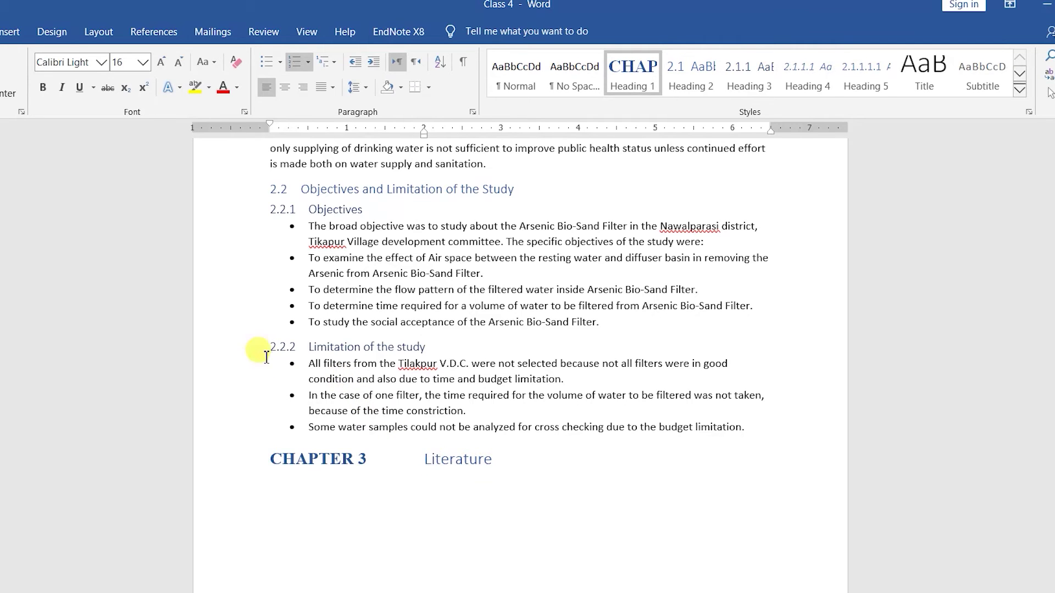
# Step: Apply the Heading 5 style to the Limitation of the study heading
pyautogui.click(236, 357)
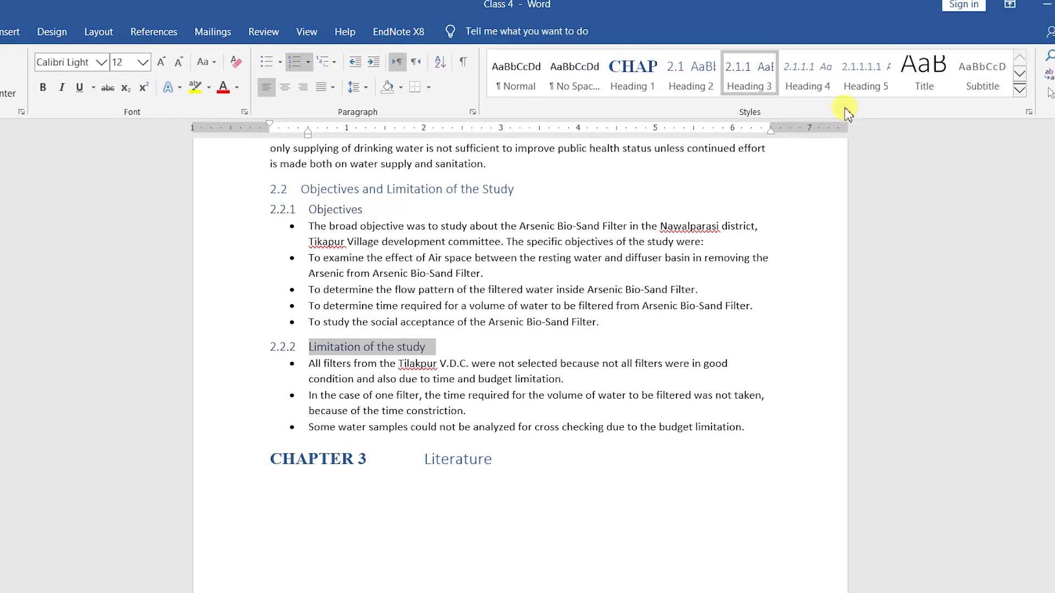
pyautogui.click(866, 75)
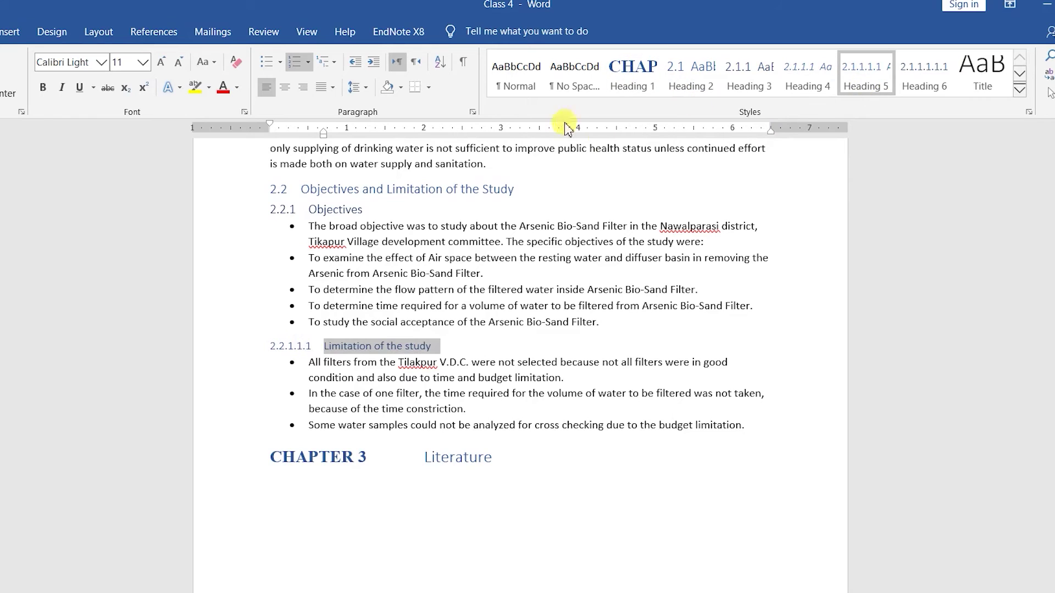
# Step: Modify the Heading 1 style to bold Times New Roman with the Automatic font colour
pyautogui.scroll(1, 441, 291)
pyautogui.scroll(7, 441, 292)
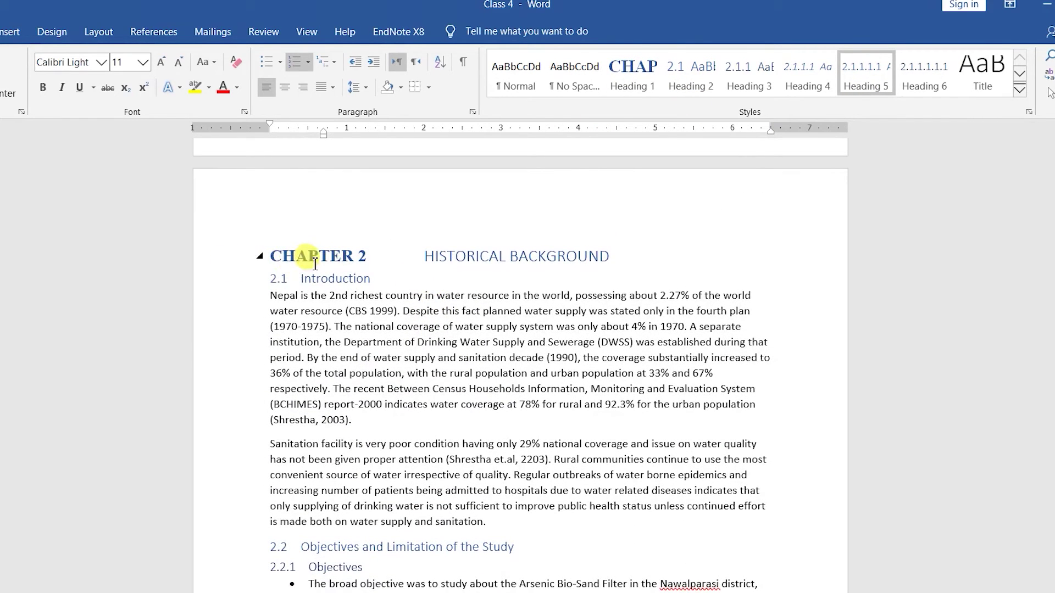
pyautogui.click(222, 265)
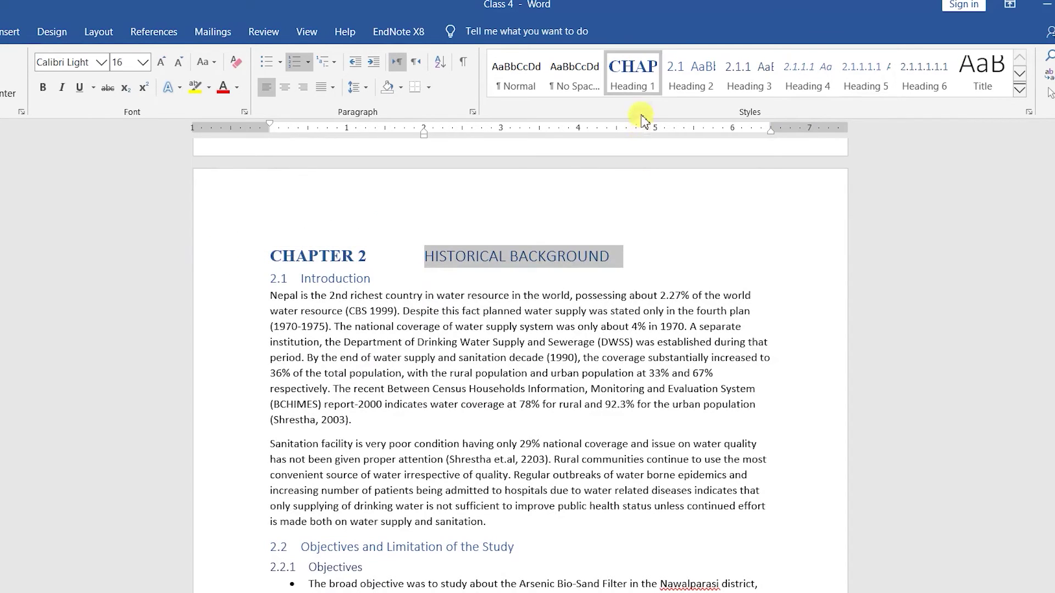
pyautogui.rightClick(619, 60)
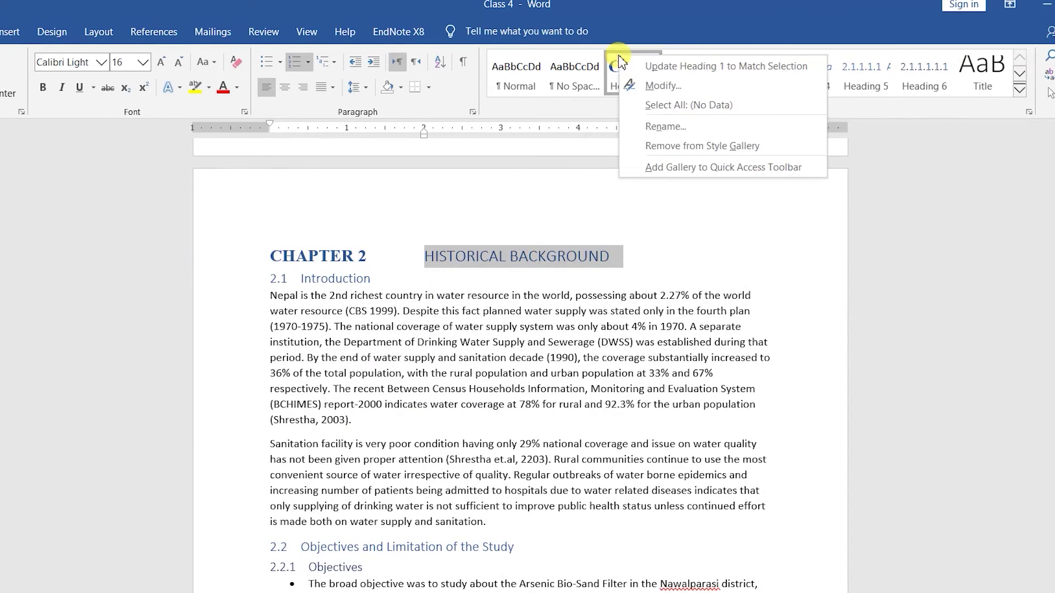
pyautogui.click(639, 82)
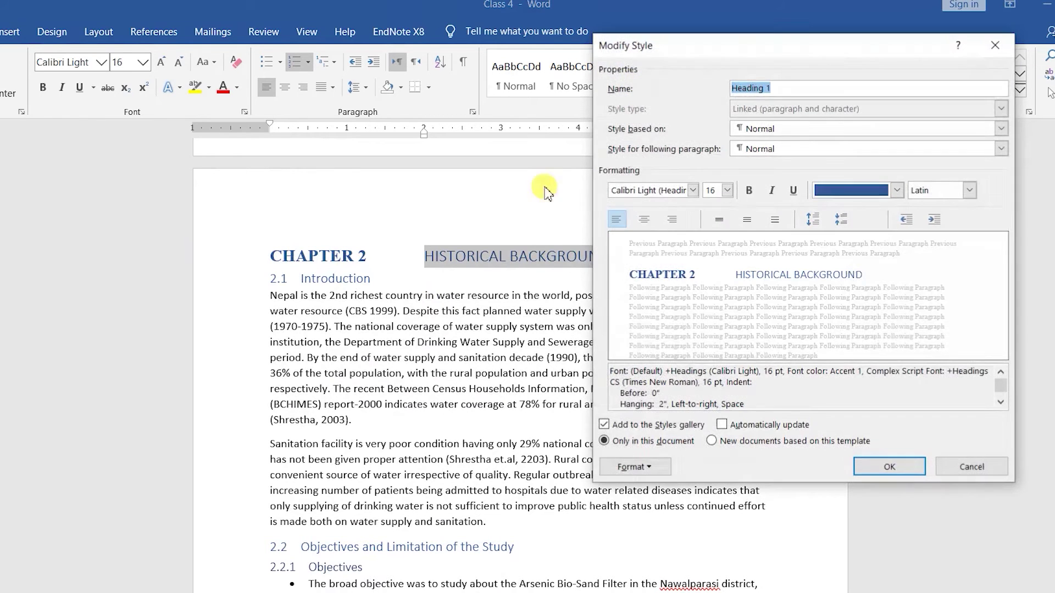
pyautogui.click(828, 199)
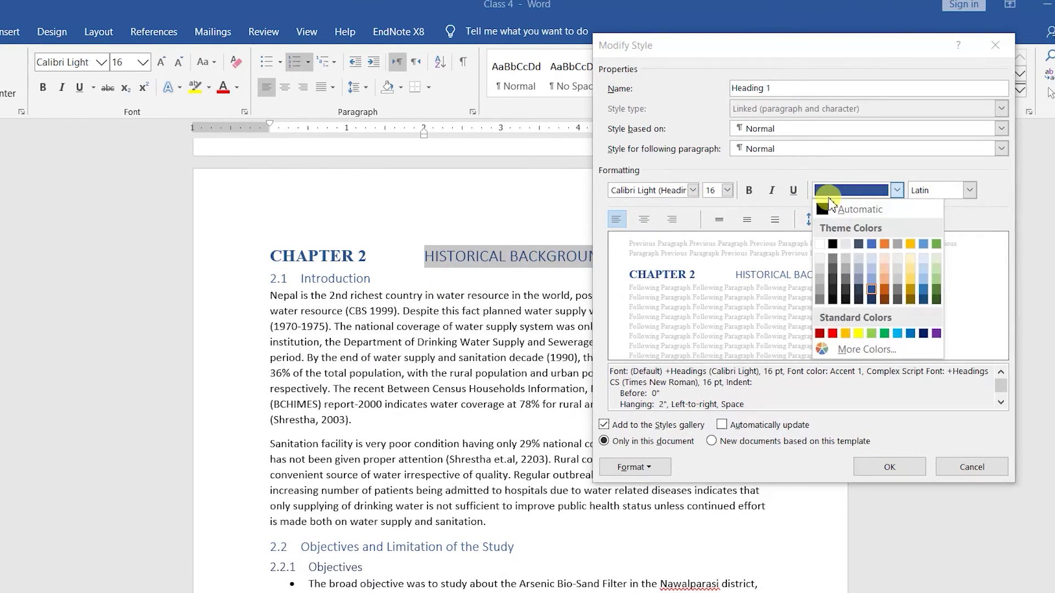
pyautogui.click(829, 206)
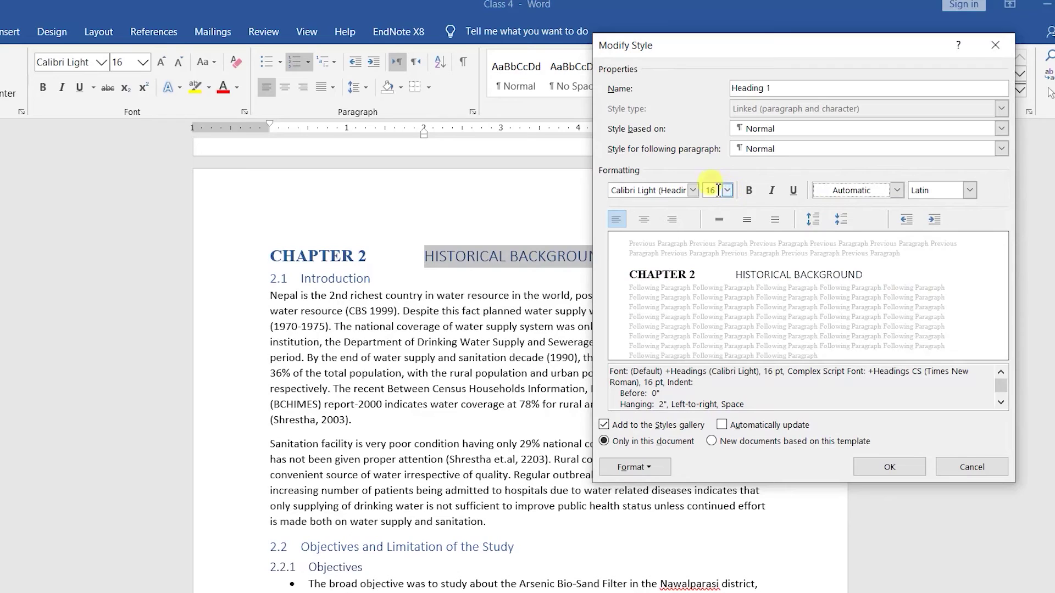
pyautogui.click(684, 192)
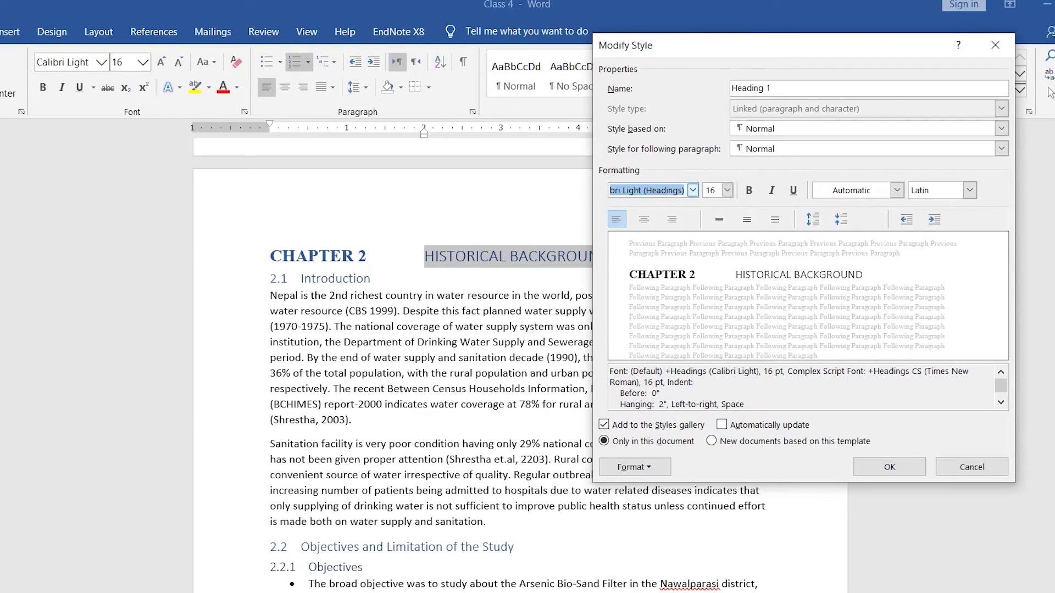
pyautogui.write('Times New Roman (')
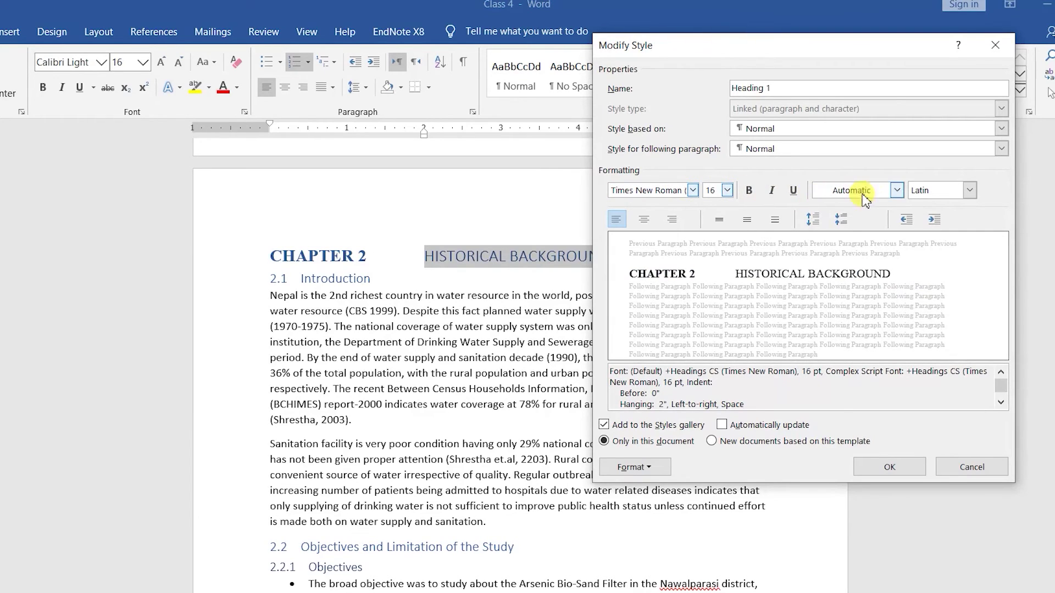
pyautogui.click(750, 191)
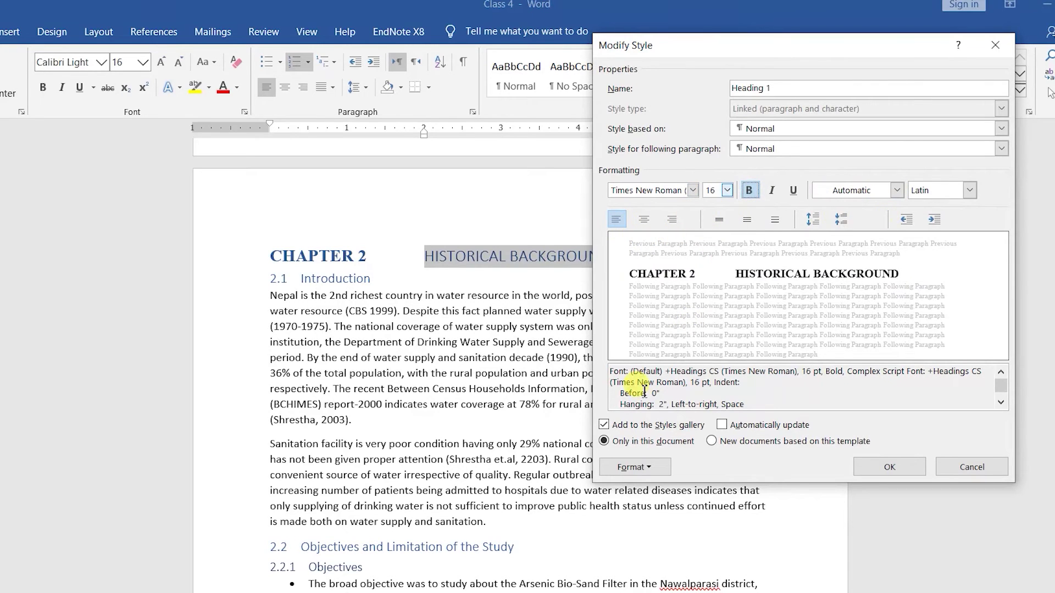
pyautogui.click(908, 467)
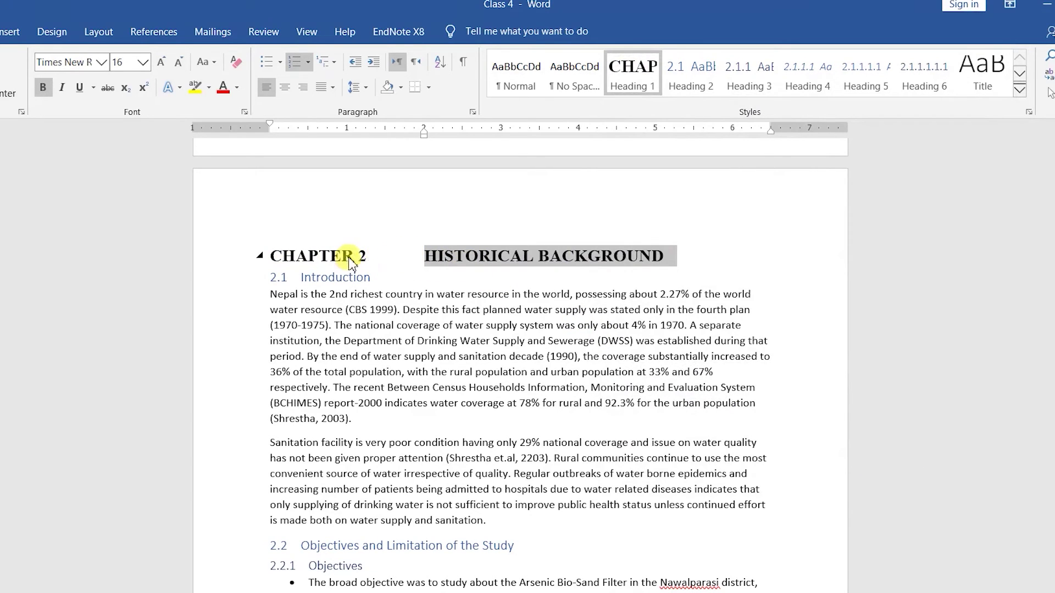
pyautogui.scroll(-7, 439, 263)
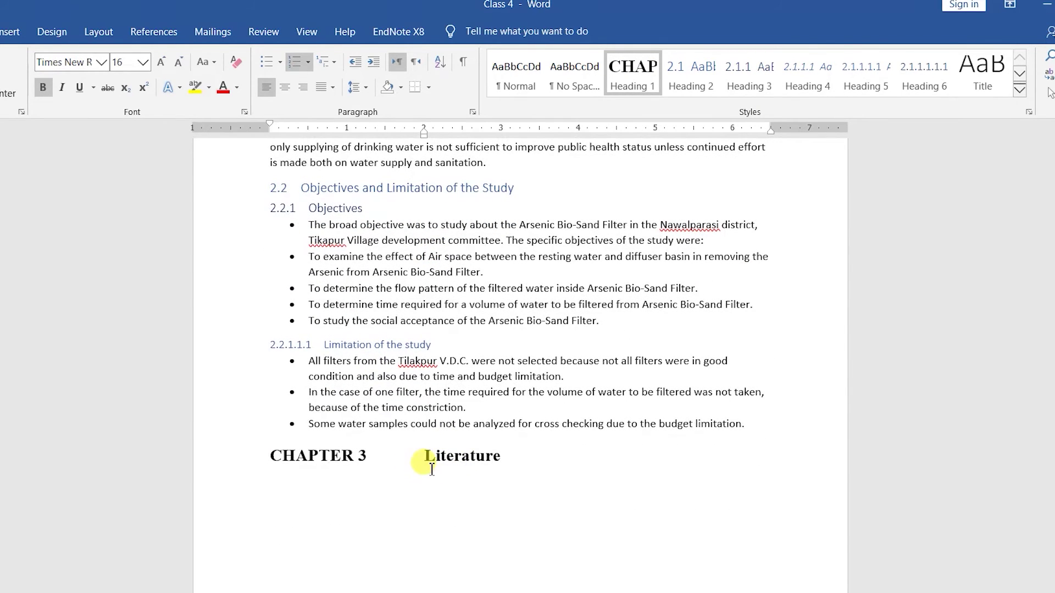
pyautogui.scroll(10, 432, 470)
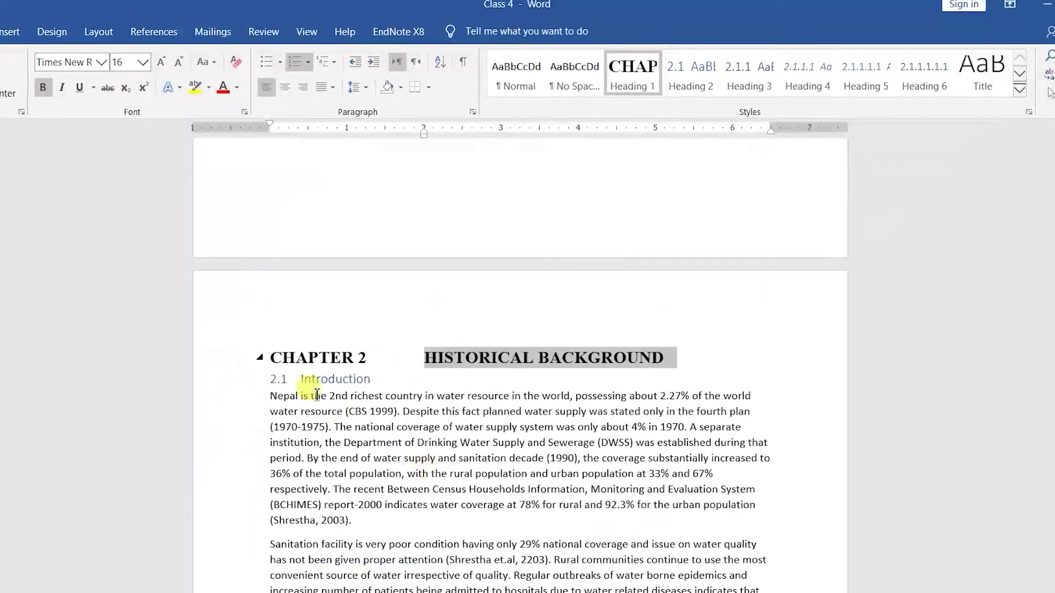
pyautogui.click(694, 83)
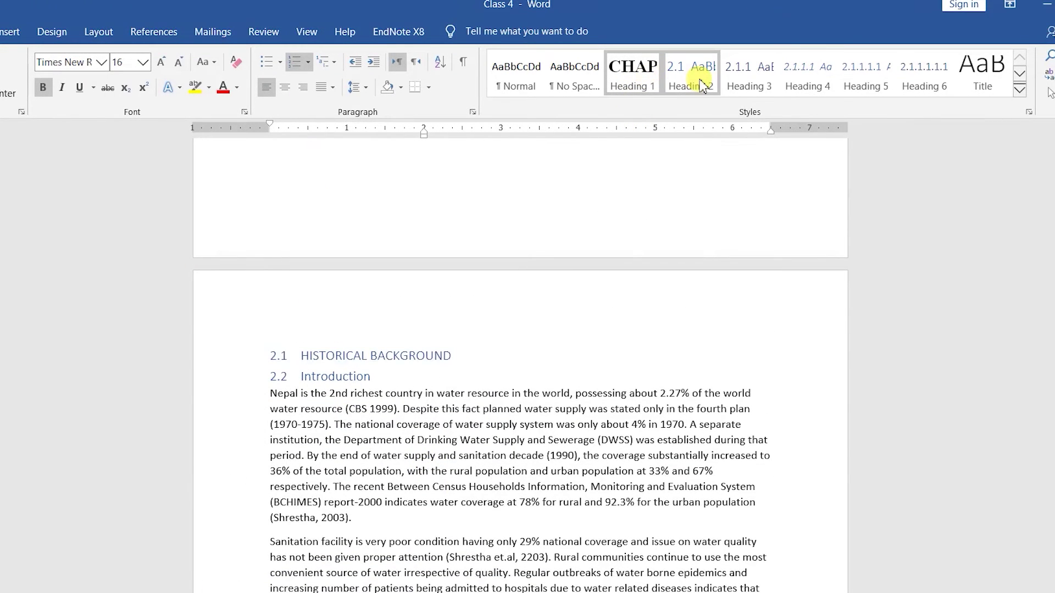
pyautogui.hotkey('ctrl', 'z')
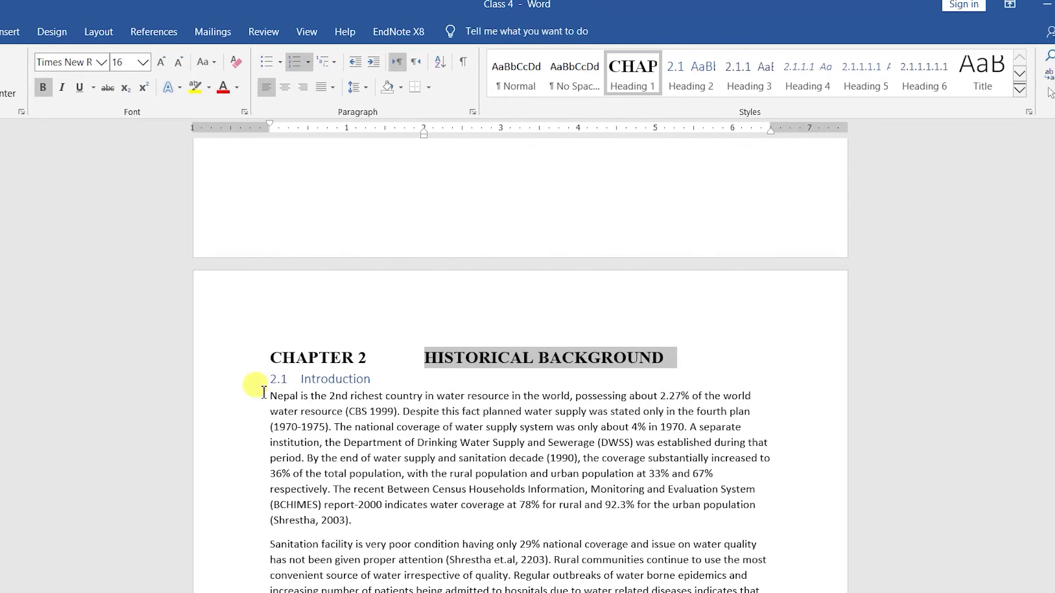
# Step: Justify the two body paragraphs under the Introduction heading
pyautogui.scroll(-3, 265, 392)
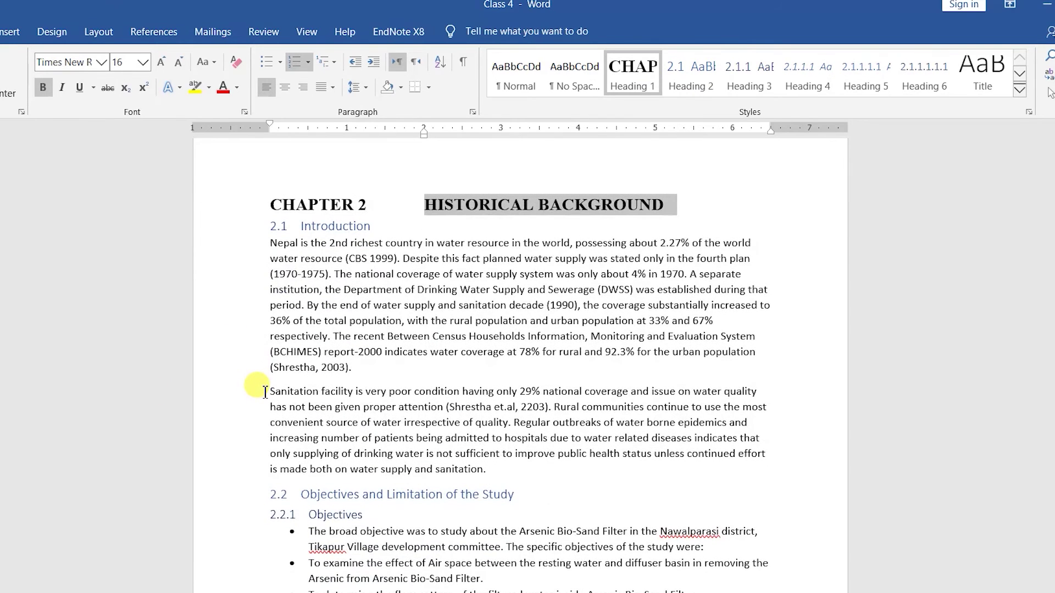
pyautogui.moveTo(227, 248); pyautogui.dragTo(219, 476)
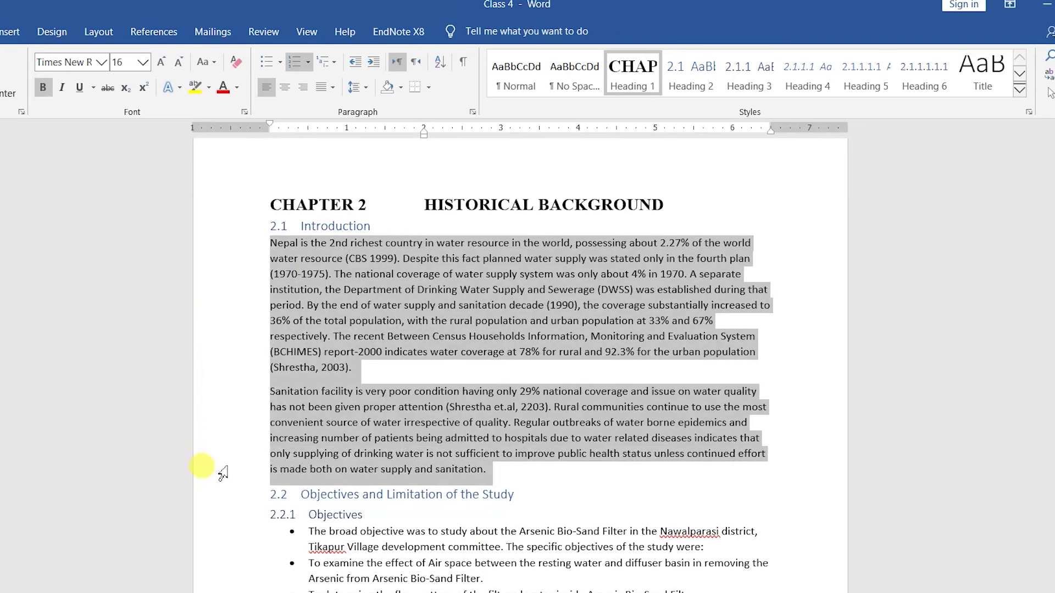
pyautogui.hotkey('ctrl', 'j')
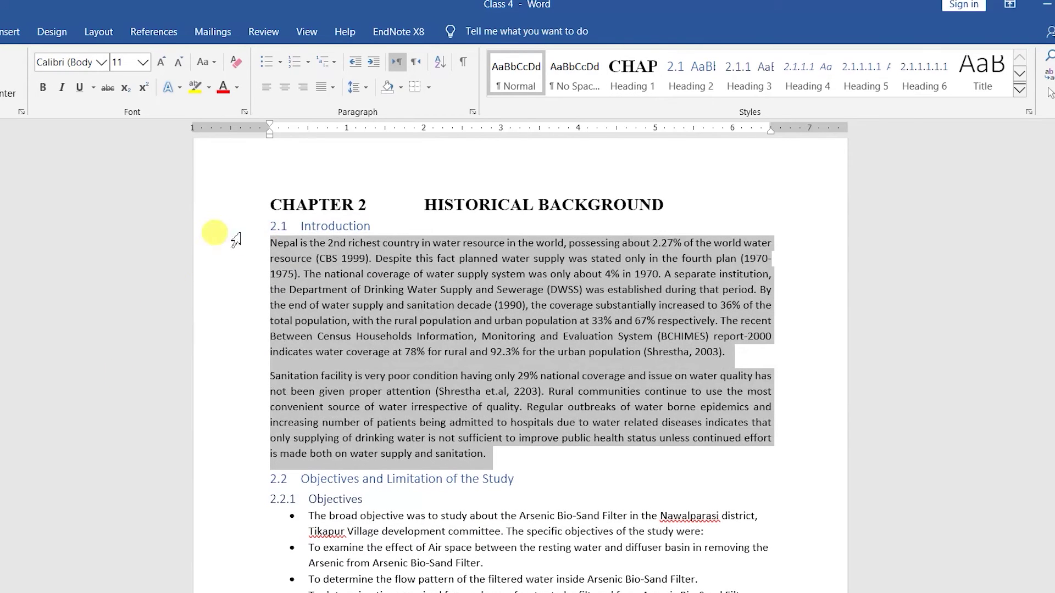
# Step: Modify the Heading 2 style to 14 pt bold Times New Roman with the Automatic font colour, using the Introduction heading
pyautogui.click(235, 231)
pyautogui.rightClick(696, 80)
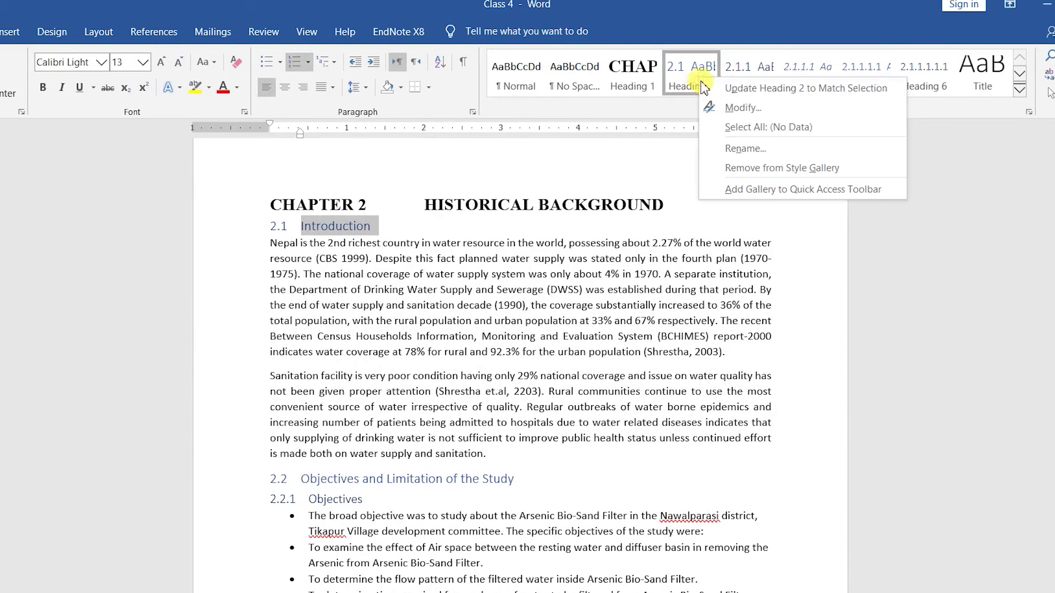
pyautogui.click(716, 107)
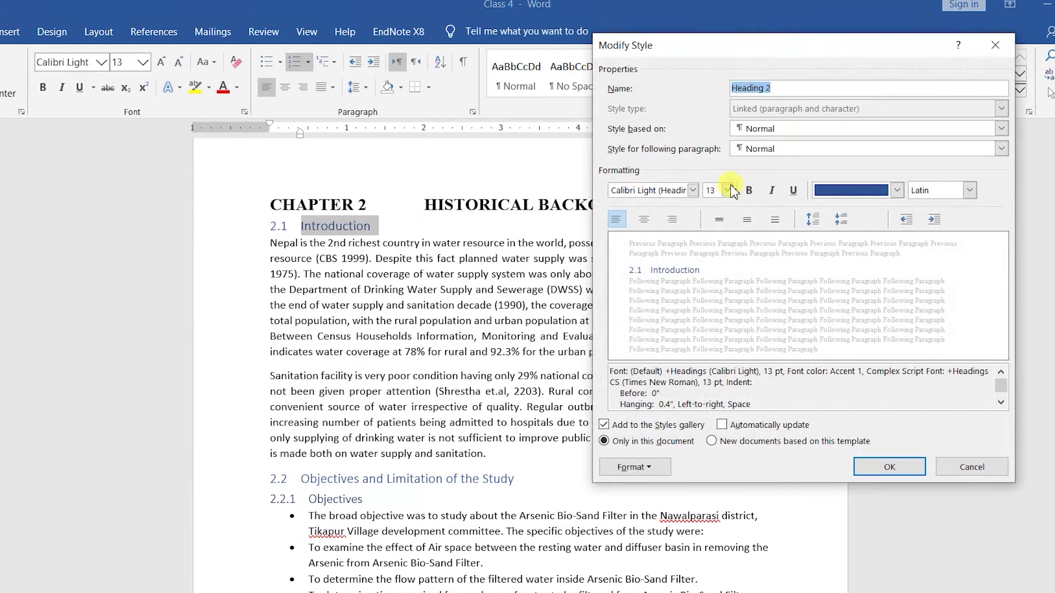
pyautogui.click(728, 190)
pyautogui.click(714, 262)
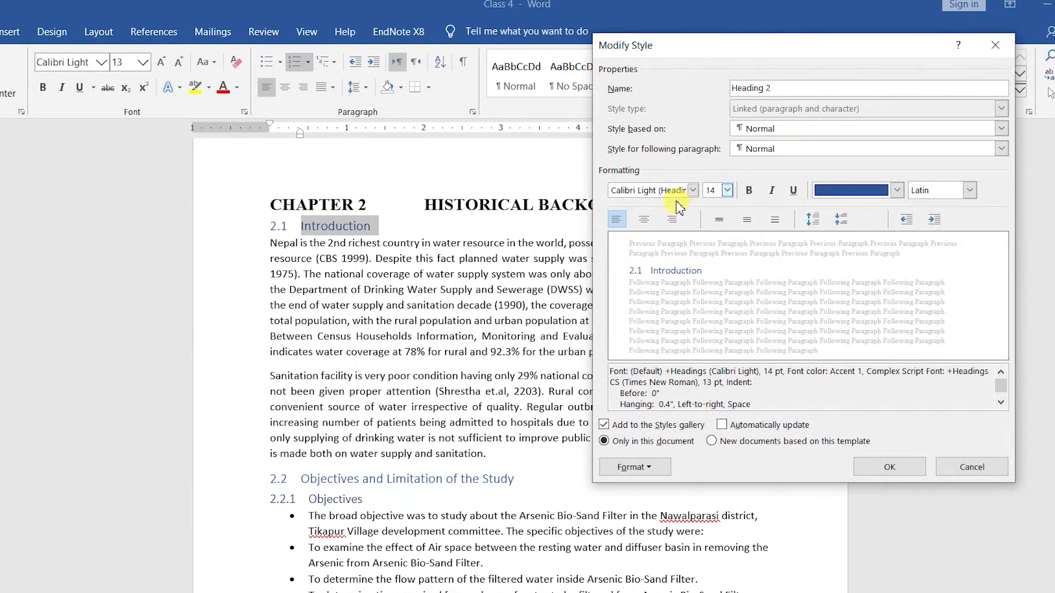
pyautogui.click(678, 194)
pyautogui.press('Down')
pyautogui.press('Down')
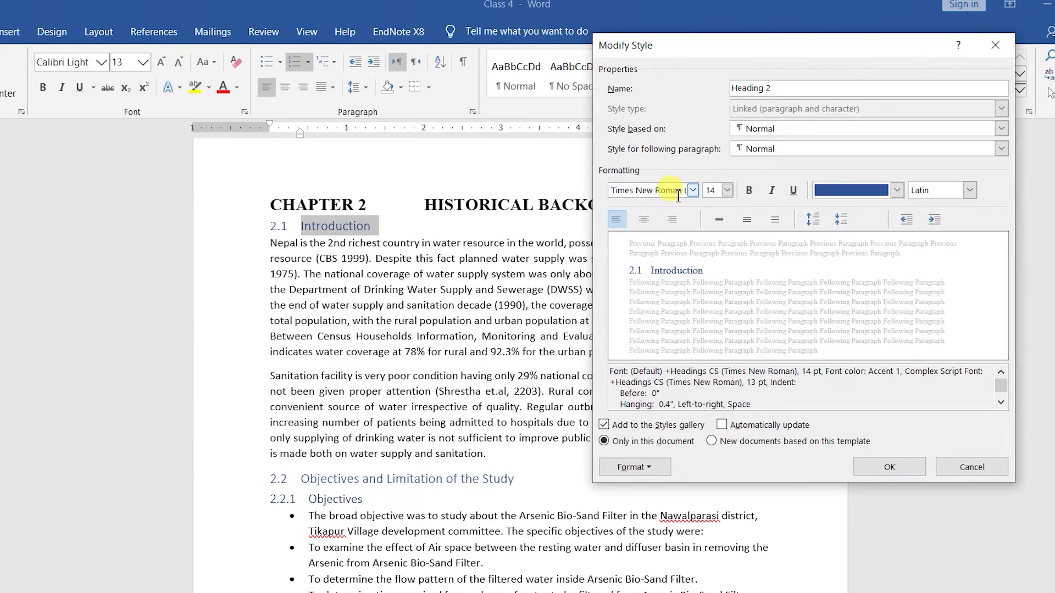
pyautogui.click(748, 190)
pyautogui.click(867, 191)
pyautogui.click(867, 208)
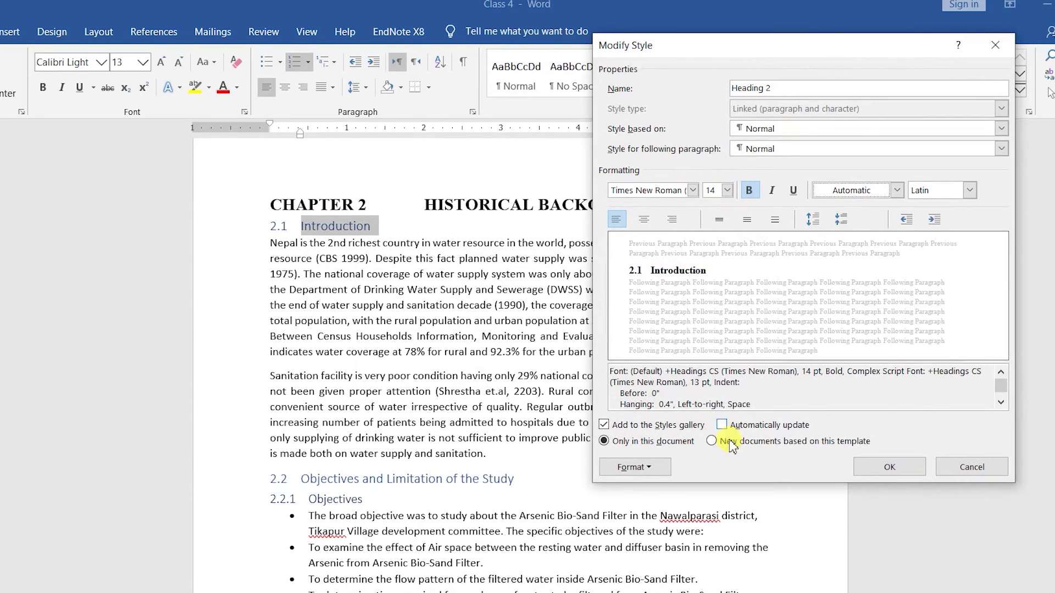
pyautogui.click(881, 467)
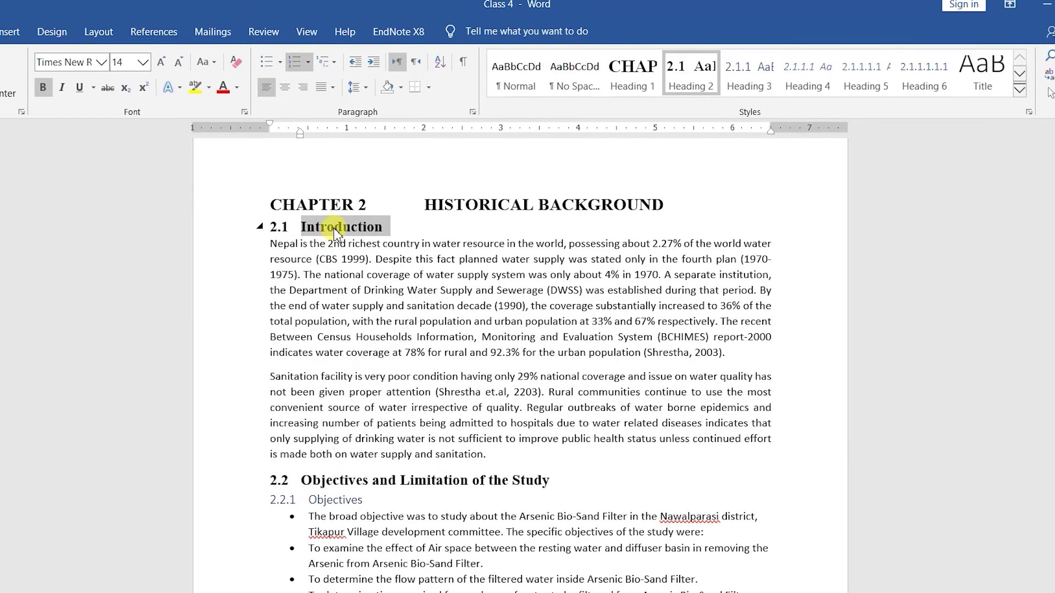
# Step: Modify the Heading 2 style again to use 1.5 line spacing
pyautogui.rightClick(671, 81)
pyautogui.click(709, 106)
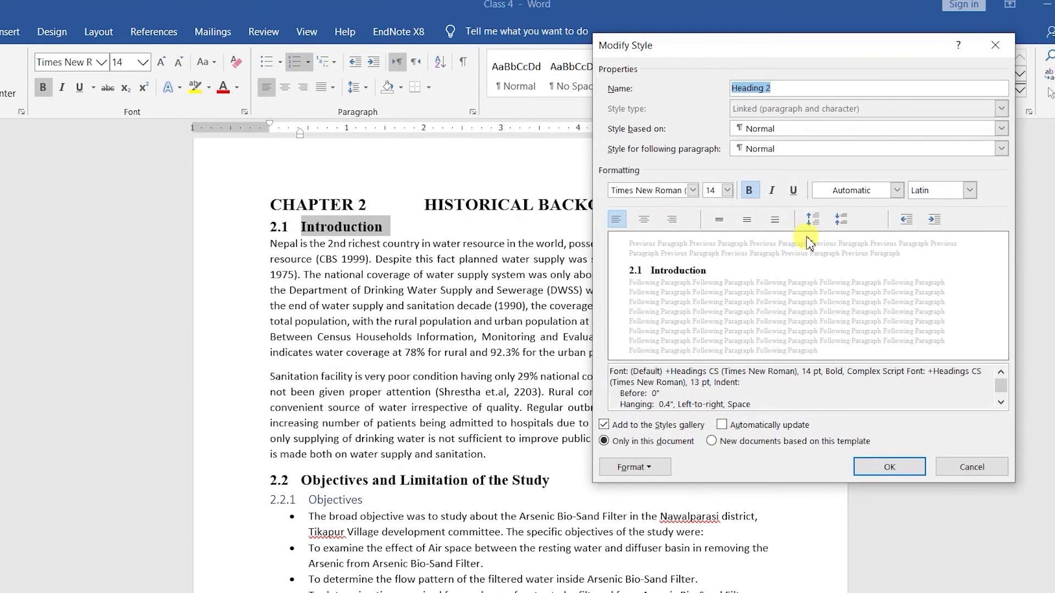
pyautogui.click(747, 220)
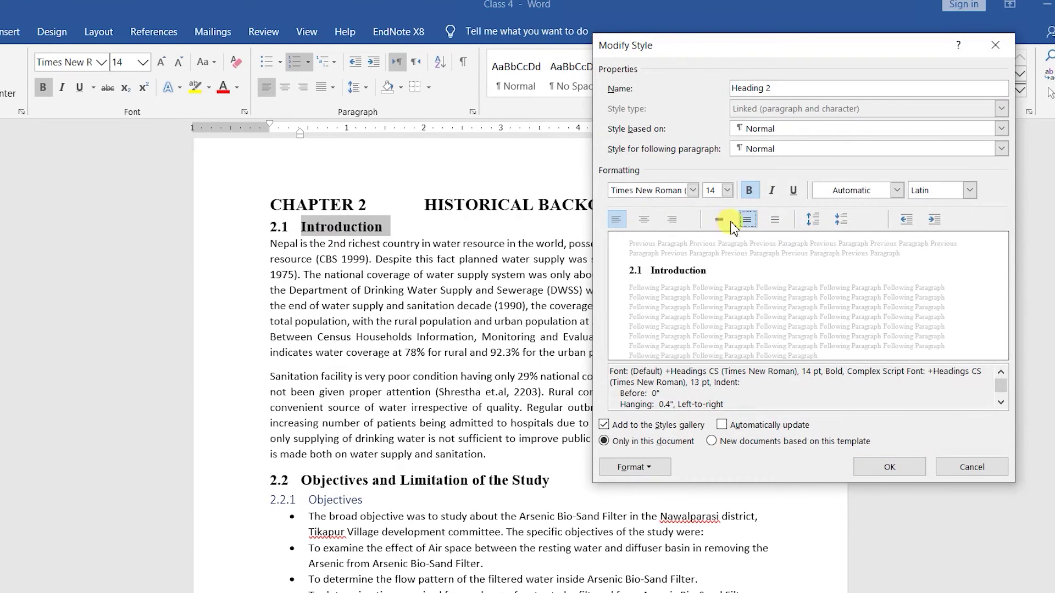
pyautogui.click(871, 462)
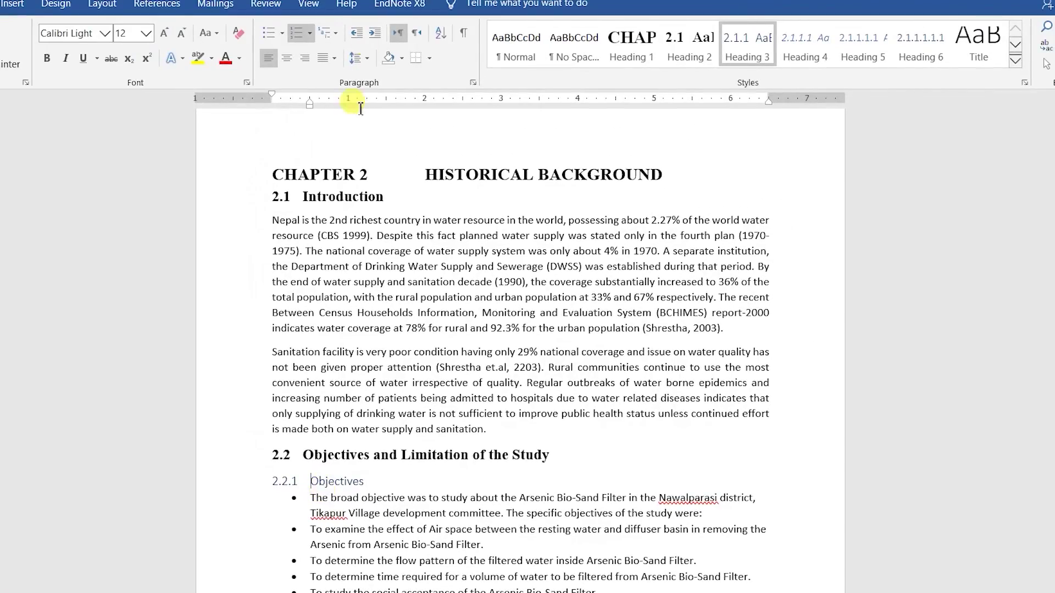
# Step: Promote the Objectives heading to the second list level and demote it back to the third
pyautogui.click(353, 35)
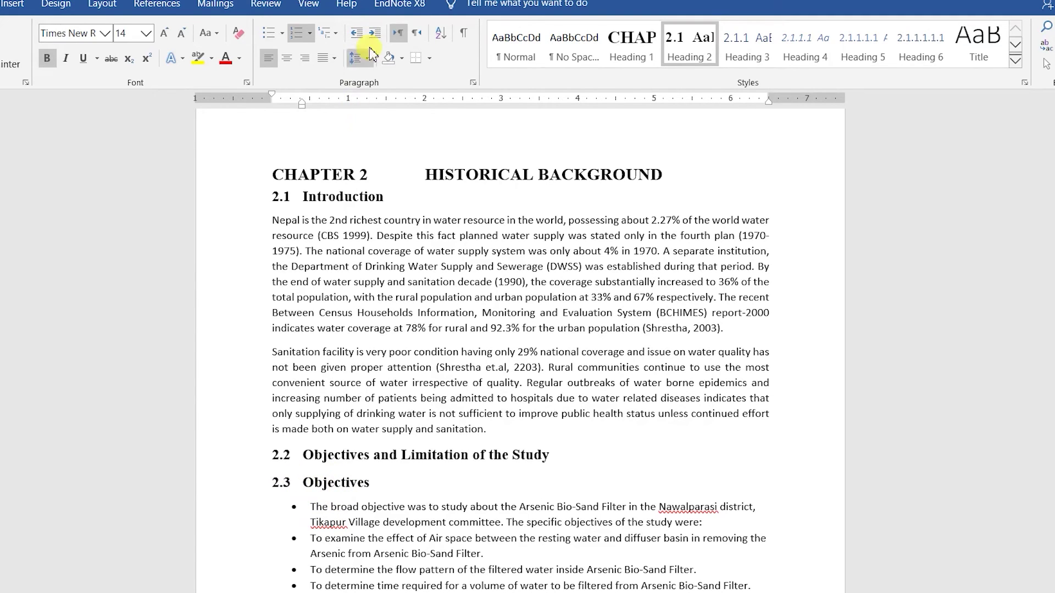
pyautogui.click(374, 34)
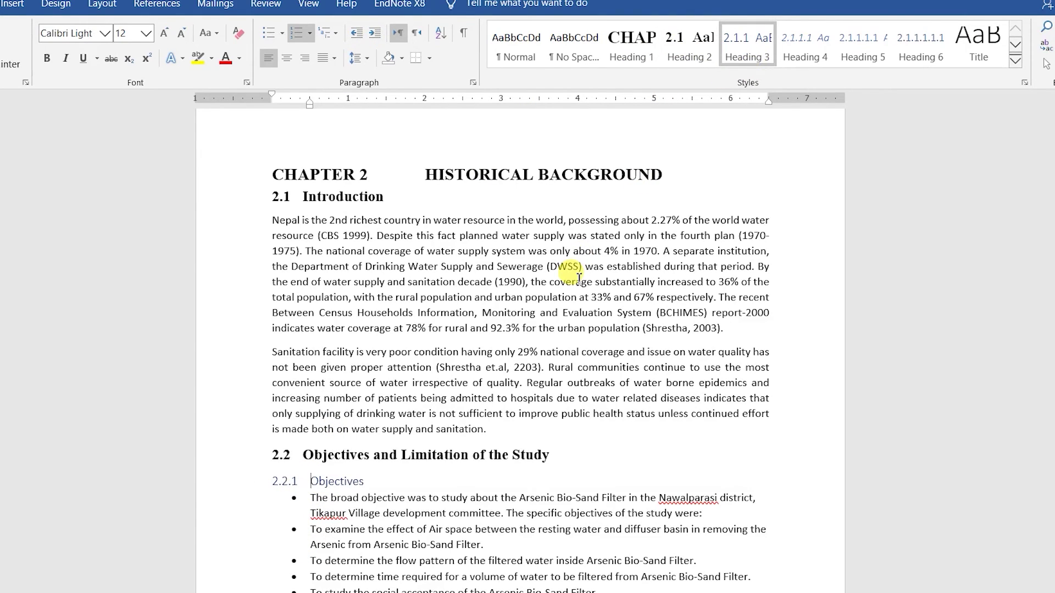
pyautogui.scroll(-2, 578, 277)
pyautogui.click(231, 488)
pyautogui.click(240, 342)
pyautogui.click(242, 346)
pyautogui.click(225, 498)
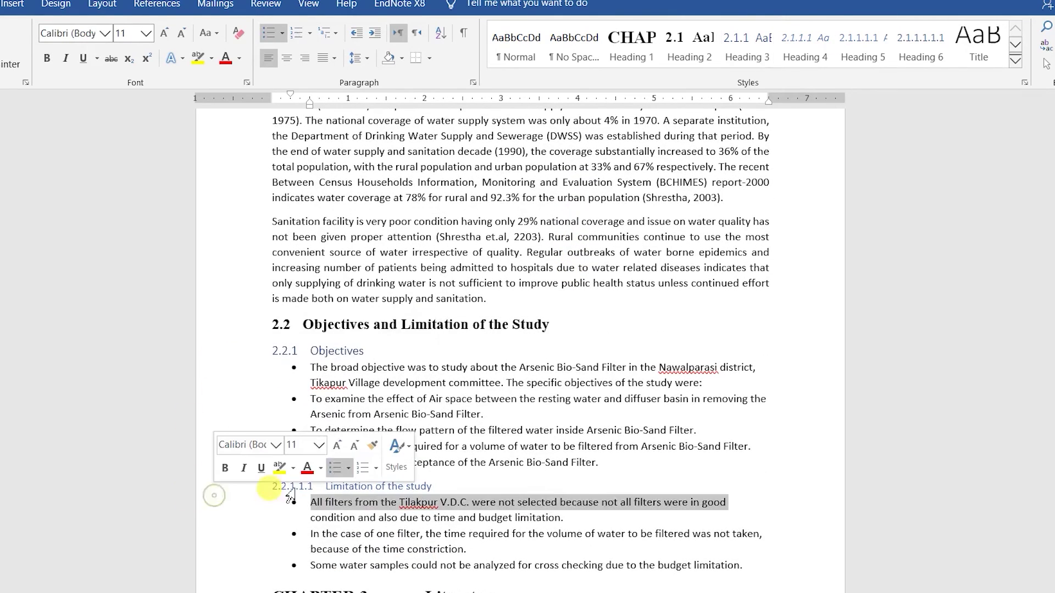
pyautogui.click(224, 487)
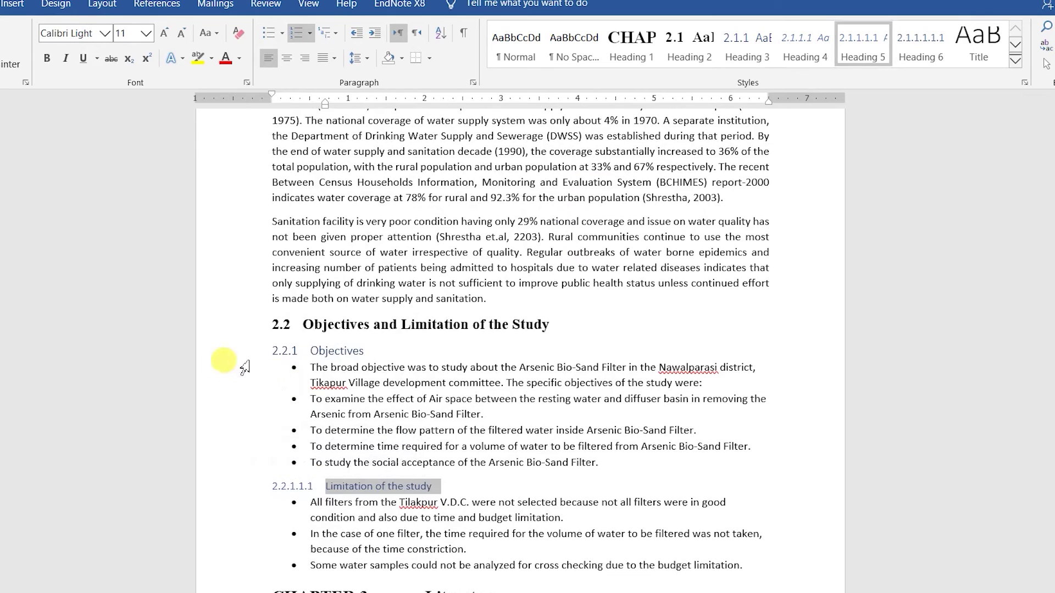
pyautogui.moveTo(223, 369); pyautogui.dragTo(221, 408)
# Step: Open the multilevel list options from within the Objectives bullets
pyautogui.click(564, 397)
pyautogui.scroll(3, 566, 398)
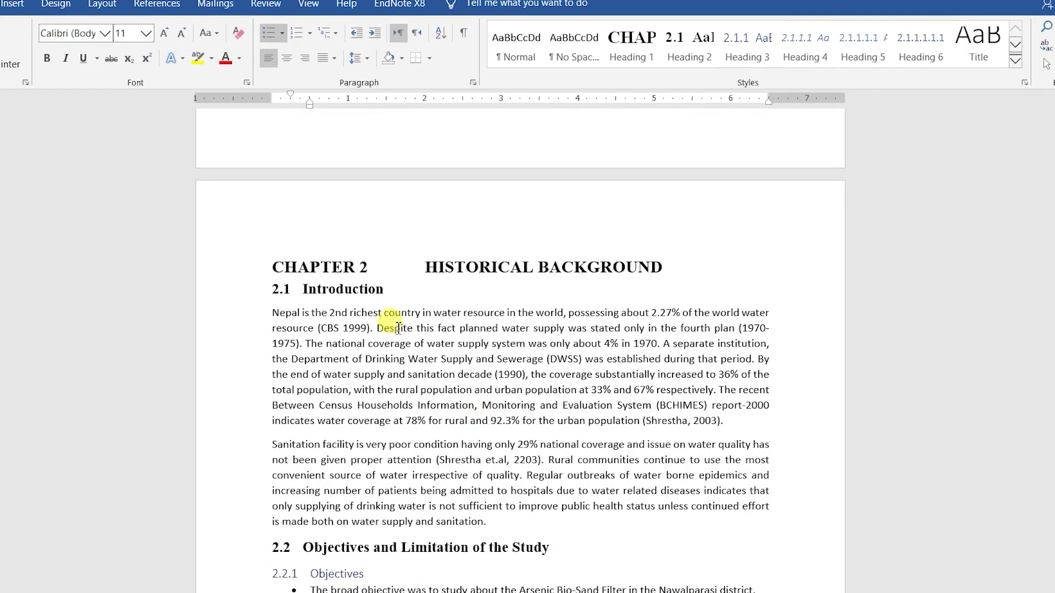
pyautogui.click(328, 35)
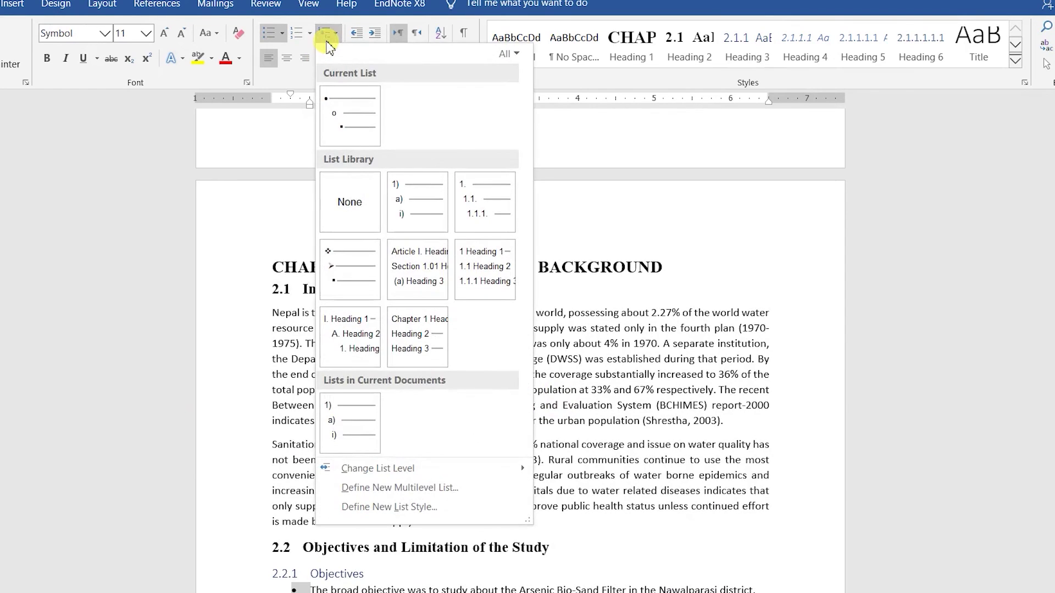